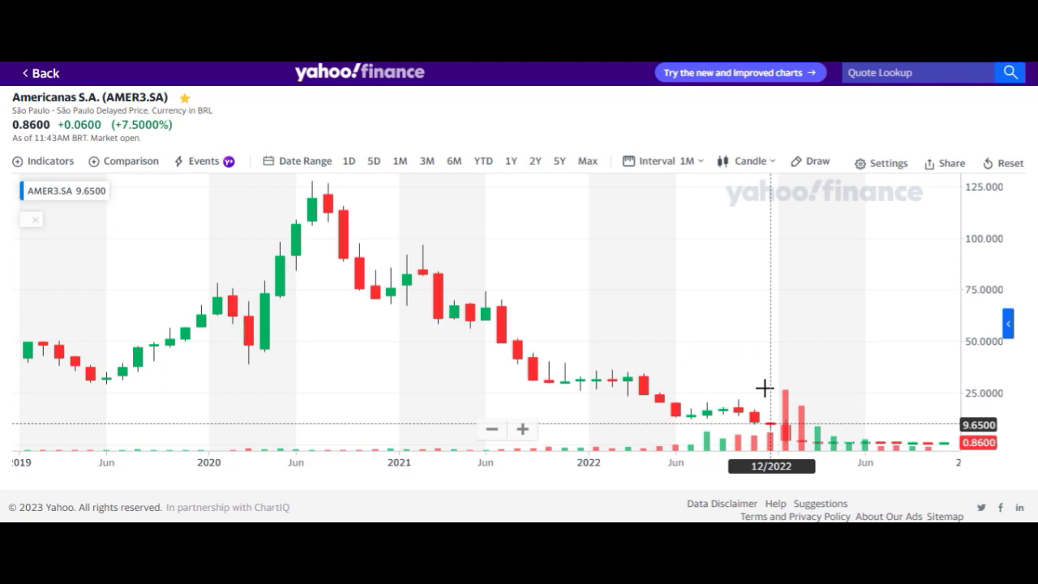
Step: Switch from the Yahoo Finance chart to Google Sheets and review AMER3's 1/1/23 price, last price and year-to-date variations in row 19
scroll(658, 365, "up", 5)
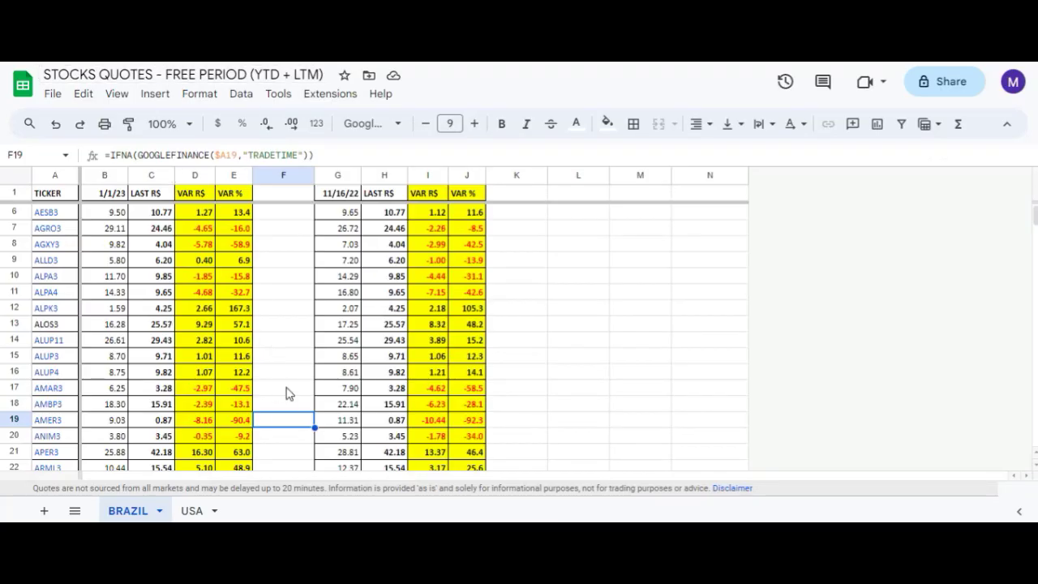
key("Left")
key("Left")
key("Left")
key("Left")
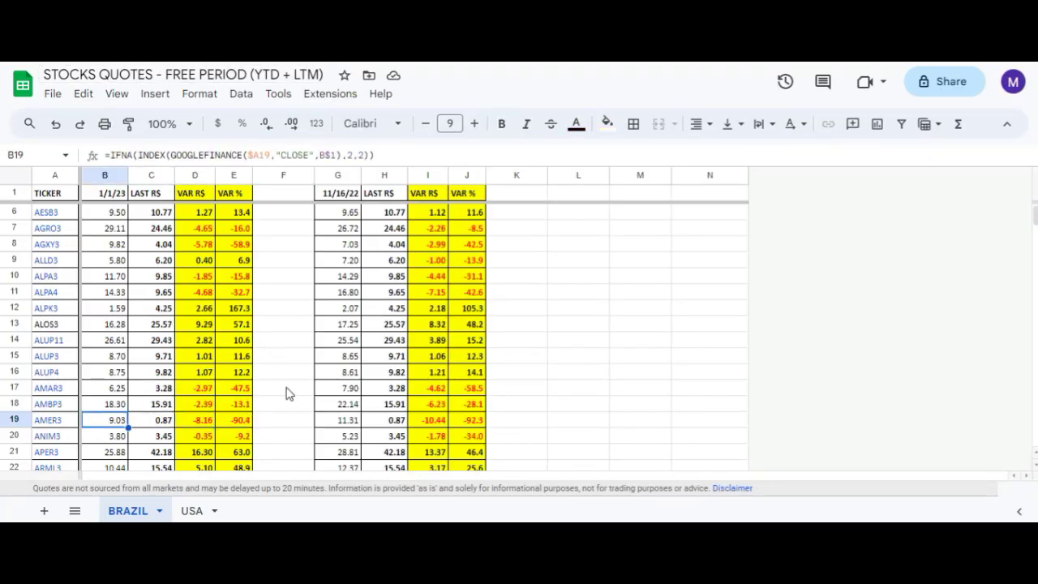
key("Right")
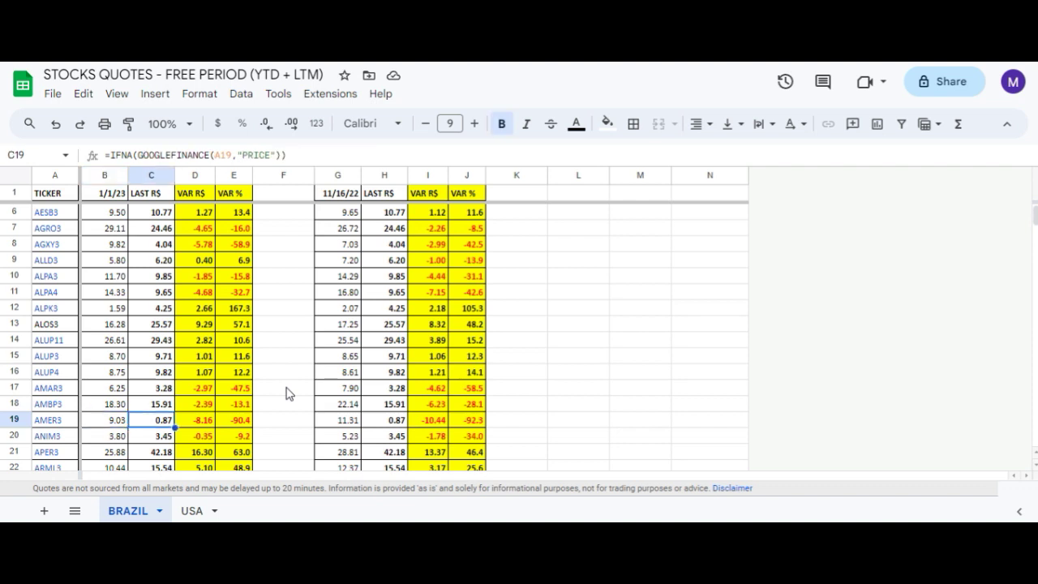
key("Right")
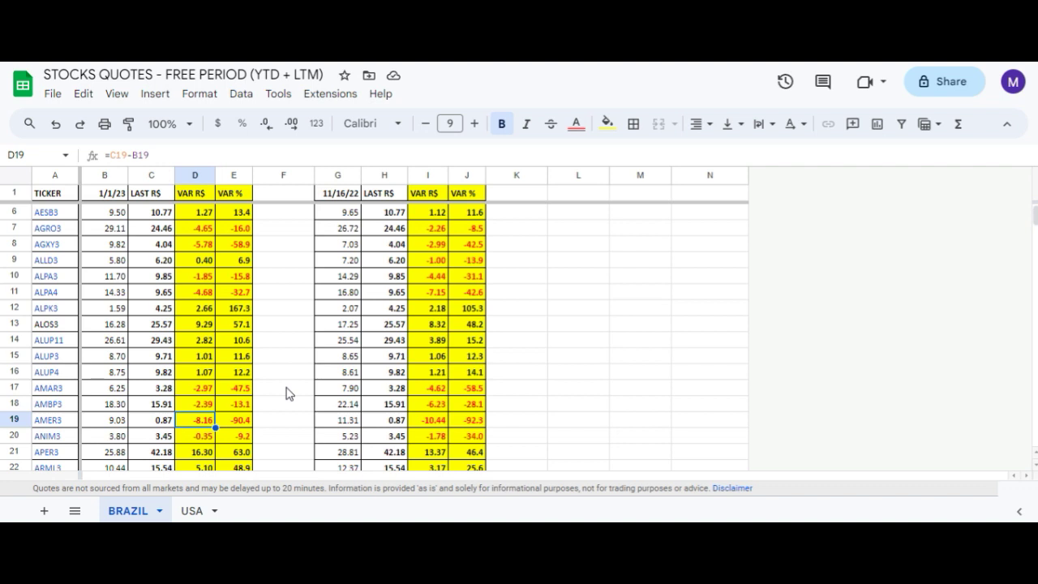
key("Right")
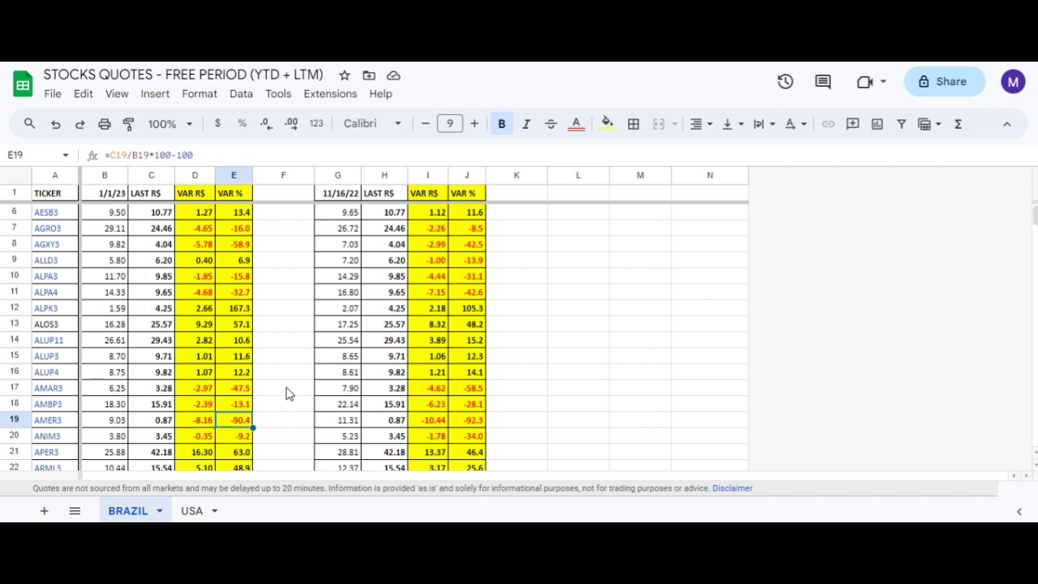
Step: Review AMER3's 11/16/22 price, last price and twelve-month variations in row 19 of the BRAZIL sheet
key("Right")
key("Right")
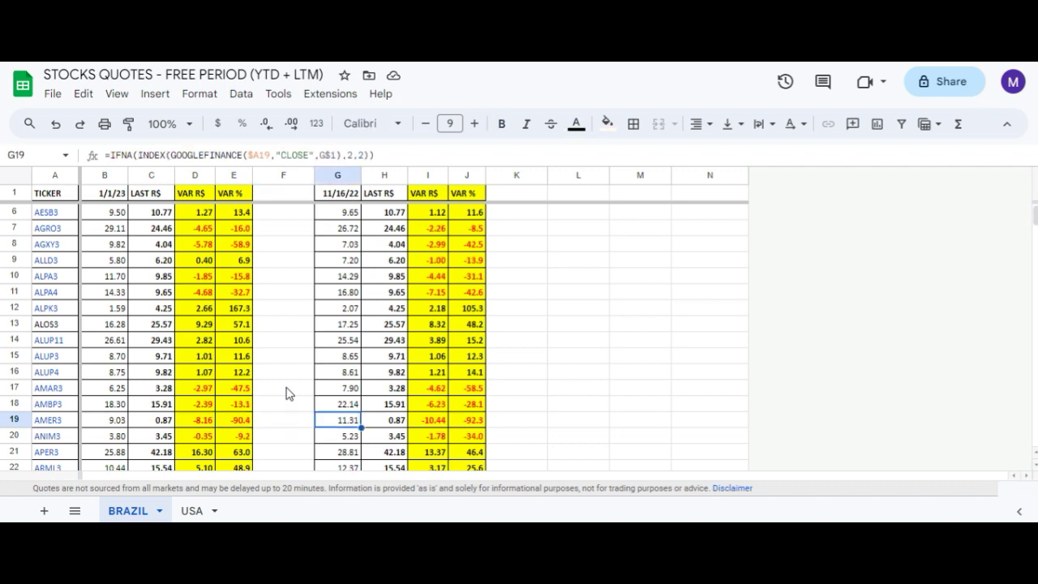
key("Right")
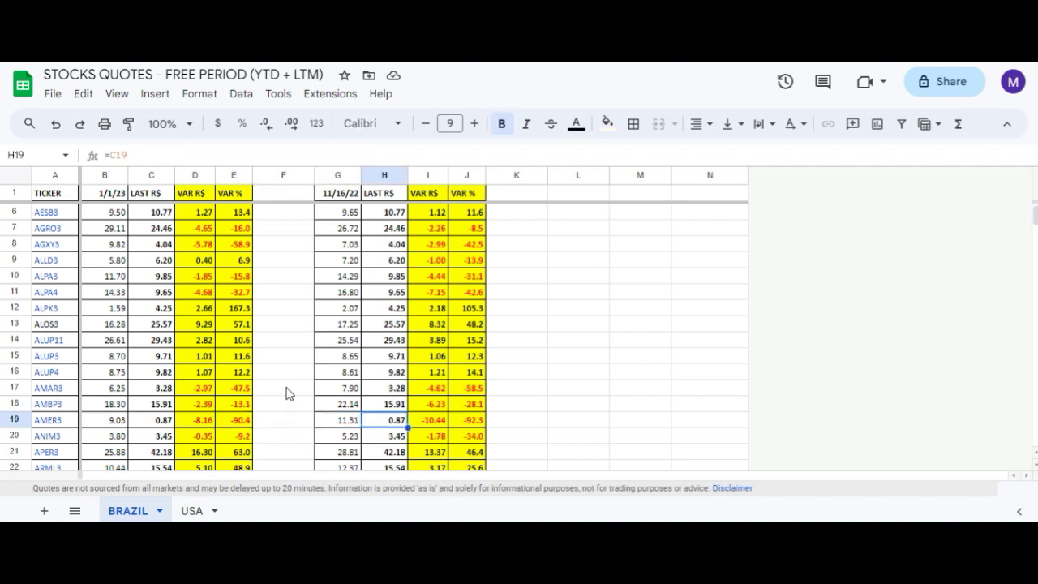
key("Right")
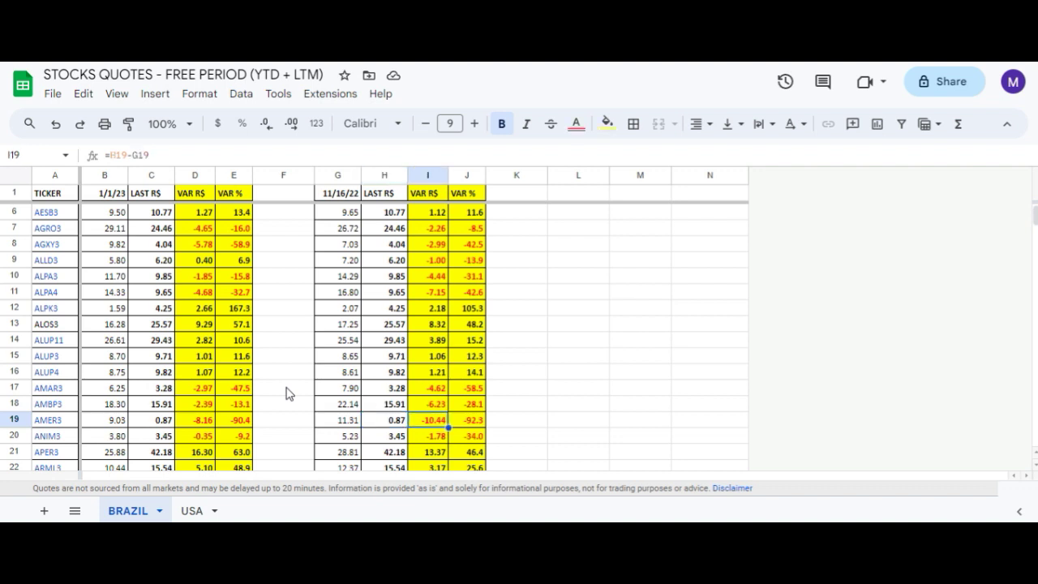
key("Right")
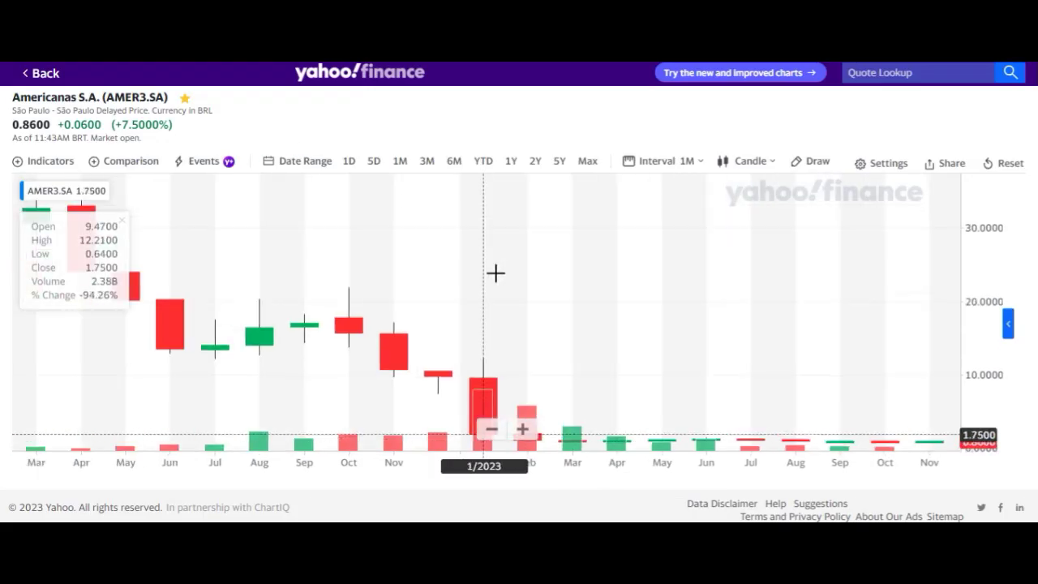
Step: Switch to the Yahoo Finance chart and examine AMER3.SA's monthly candles across the 2020 peak and the price history back to 2004
scroll(495, 273, "down", 10)
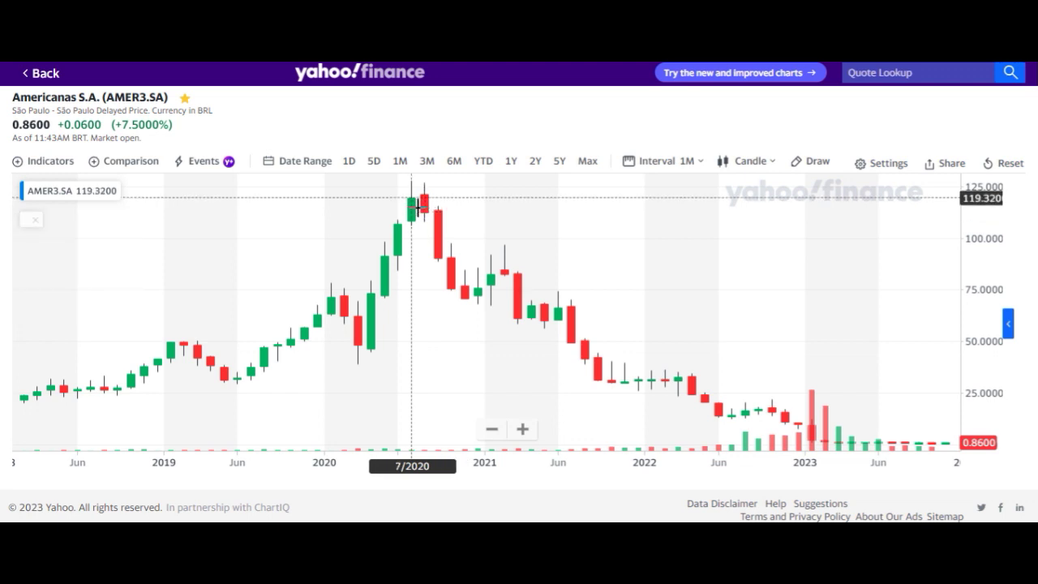
mouse_move(416, 207)
left_click(201, 166)
left_click(205, 236)
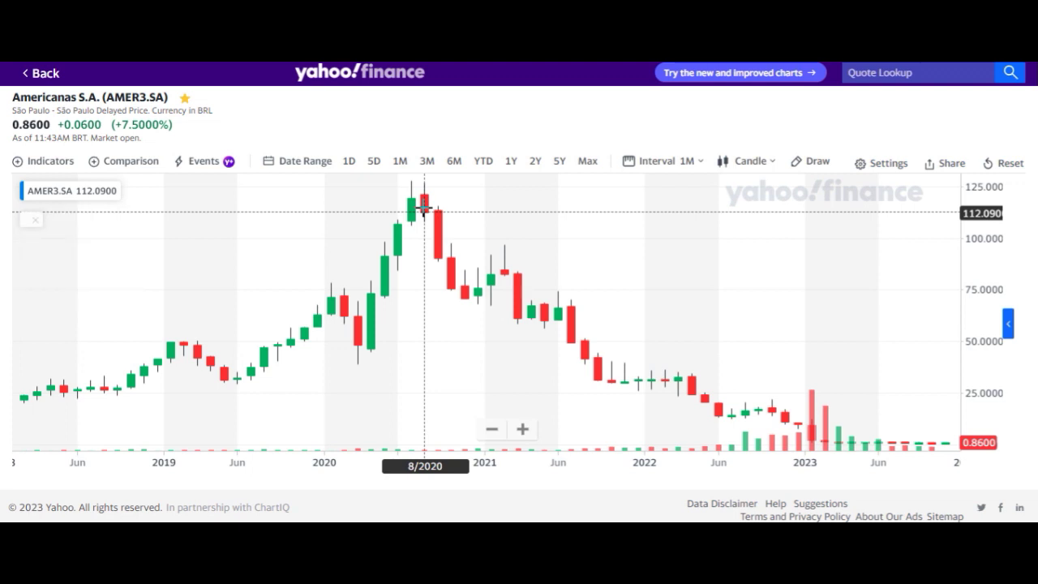
scroll(424, 209, "down", 5)
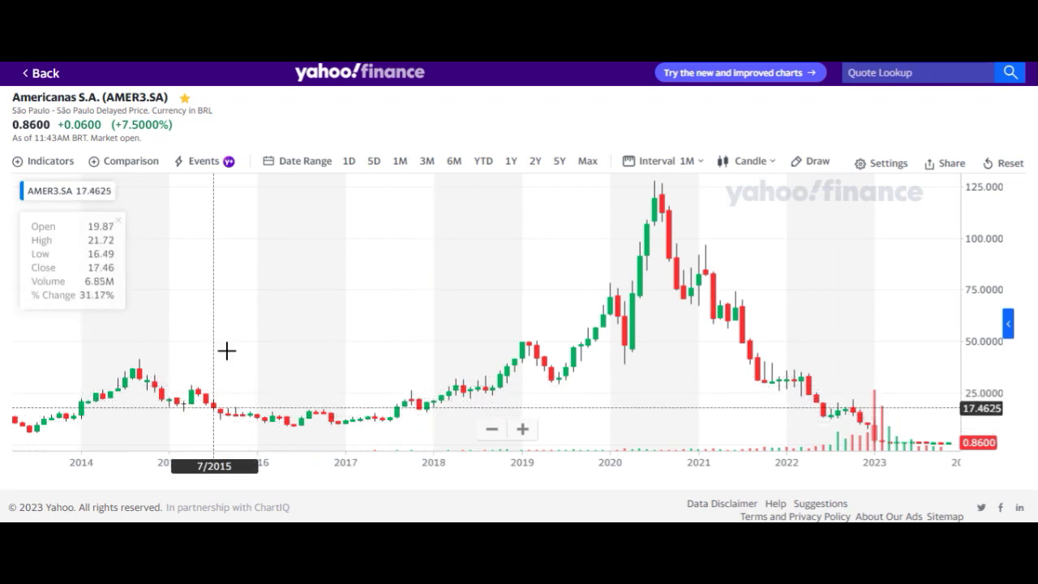
scroll(385, 401, "down", 5)
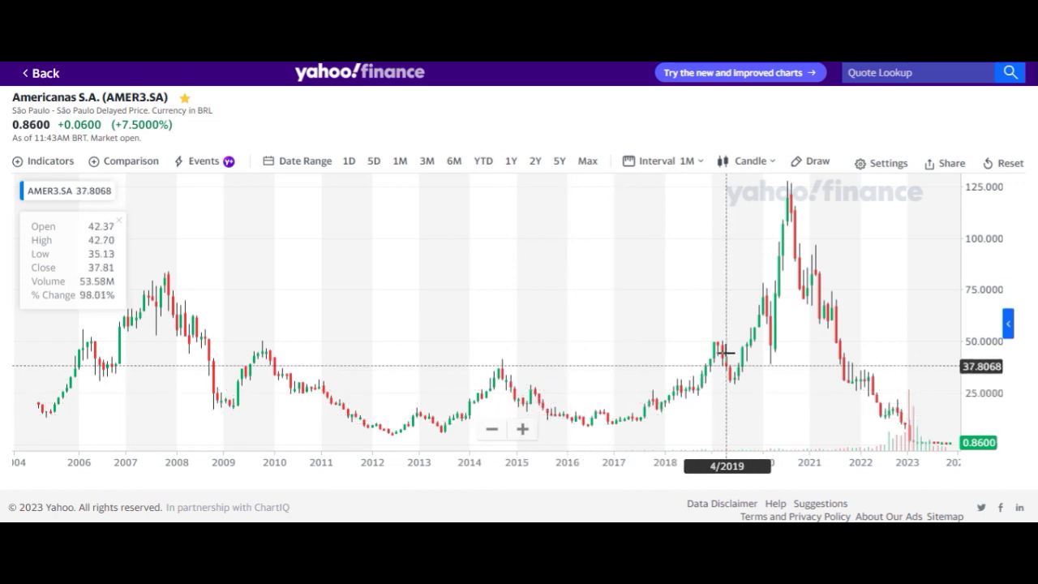
scroll(644, 352, "up", 5)
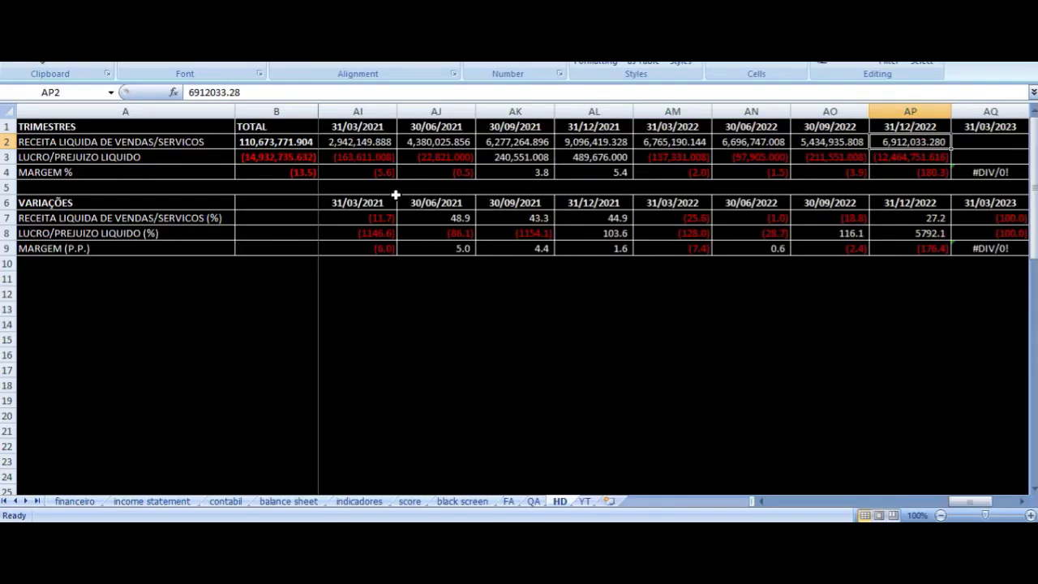
Step: Switch to the Excel HD sheet and check the quarter dates through 30/09/2023 and the net revenue for the last two quarters of 2022
left_click(910, 126)
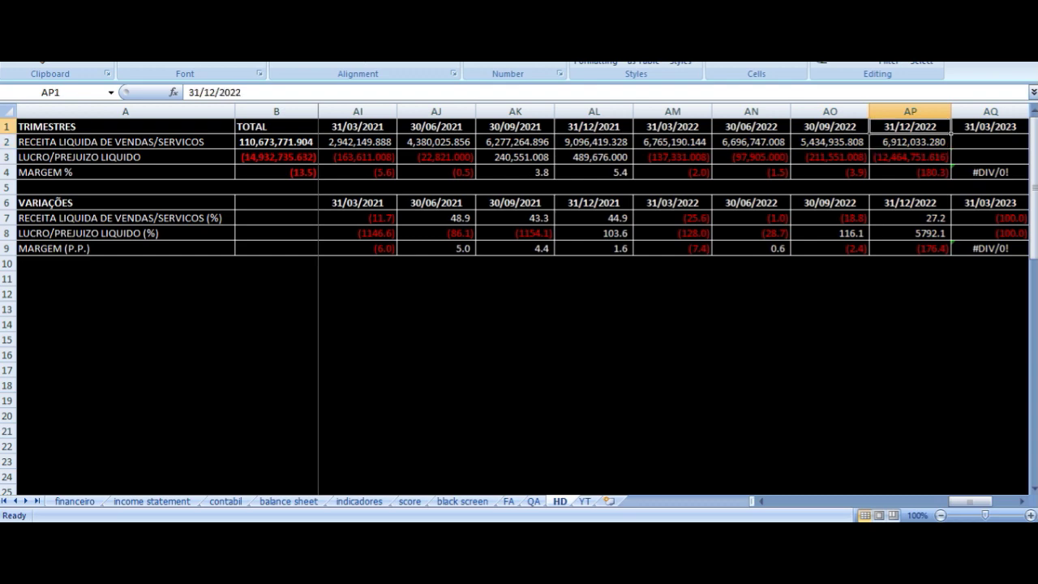
key("Right")
key("Right")
key("Right")
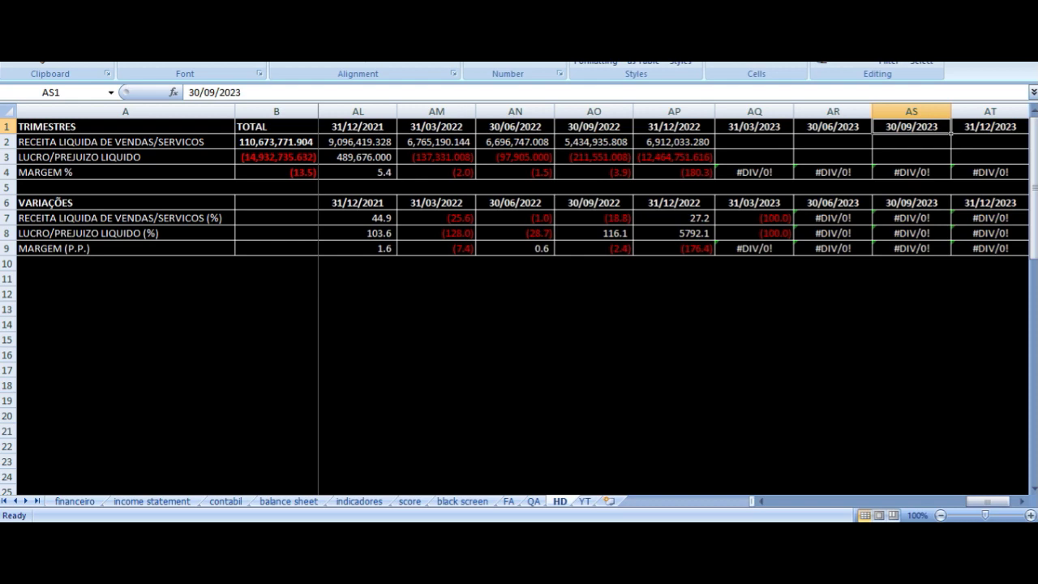
key("Down")
key("Left")
key("Left")
key("Left")
key("Left")
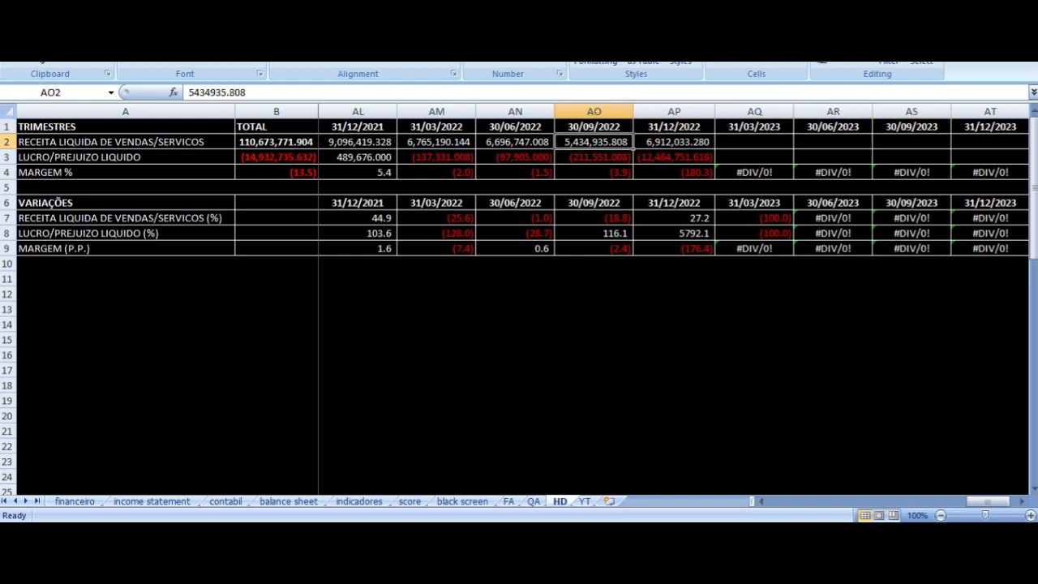
key("Right")
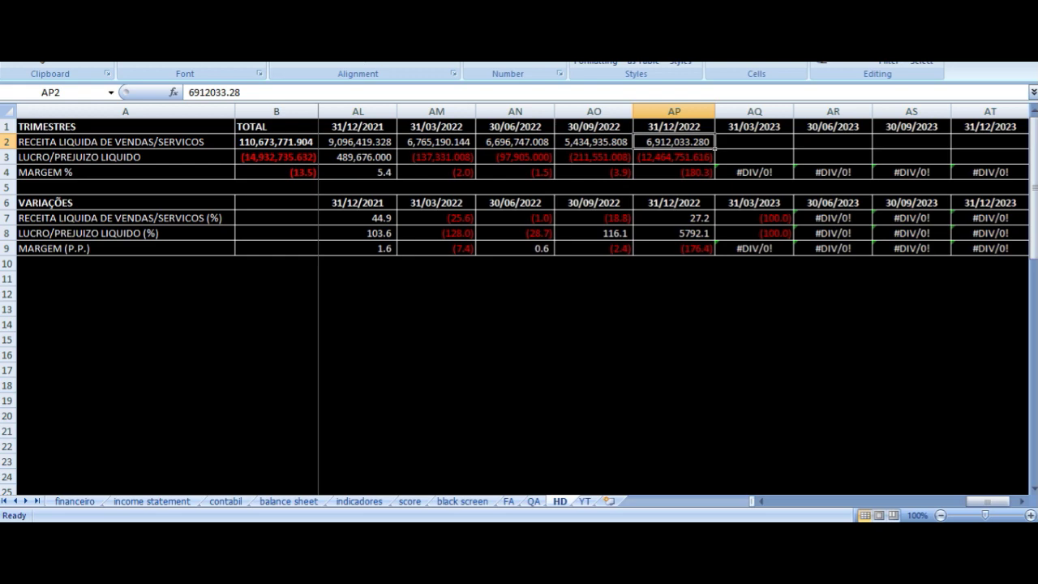
key("Up")
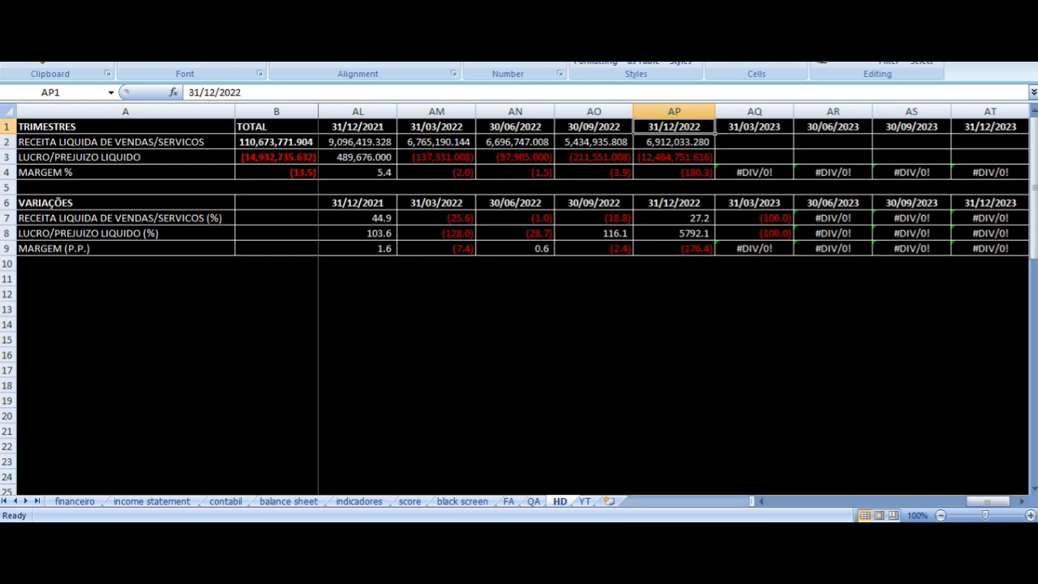
Step: Examine the net profit/loss and margin for 31/12/2022, tracing the quarterly profit/loss row back to 30/06/2021
key("Down")
key("Down")
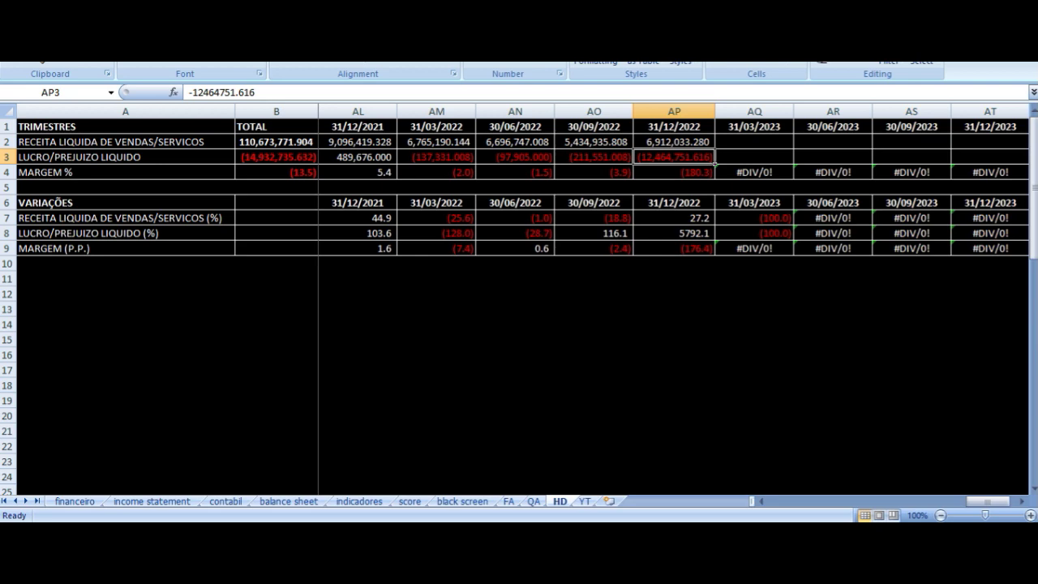
key("Down")
key("Down")
key("Up")
key("Up")
key("Left")
key("Left")
key("Left")
key("Left")
key("Left")
key("Left")
key("Left")
key("Left")
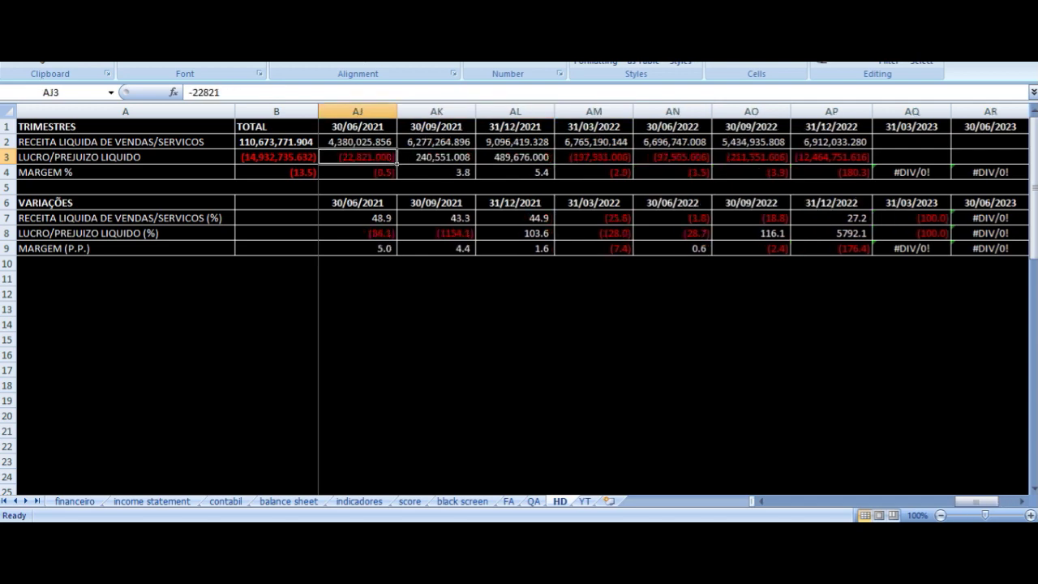
Step: Compare the quarterly net profit/loss values from 30/09/2021 through 2022, and go back to 31/03/2021
left_click(436, 156)
key("Right")
key("Right")
key("Right")
key("Right")
key("Right")
key("Right")
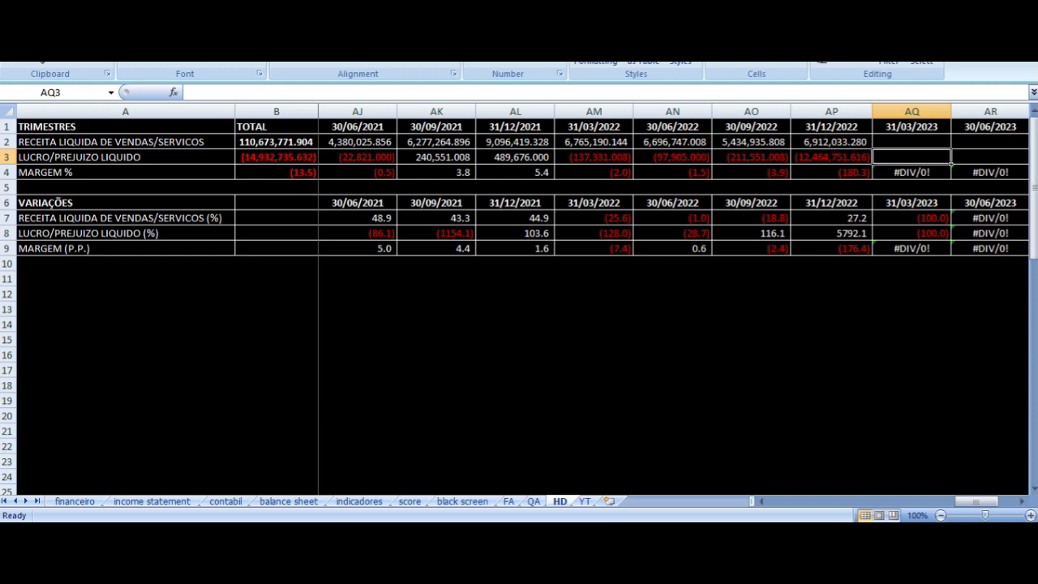
key("Left")
key("Left")
key("Left")
key("Left")
key("Left")
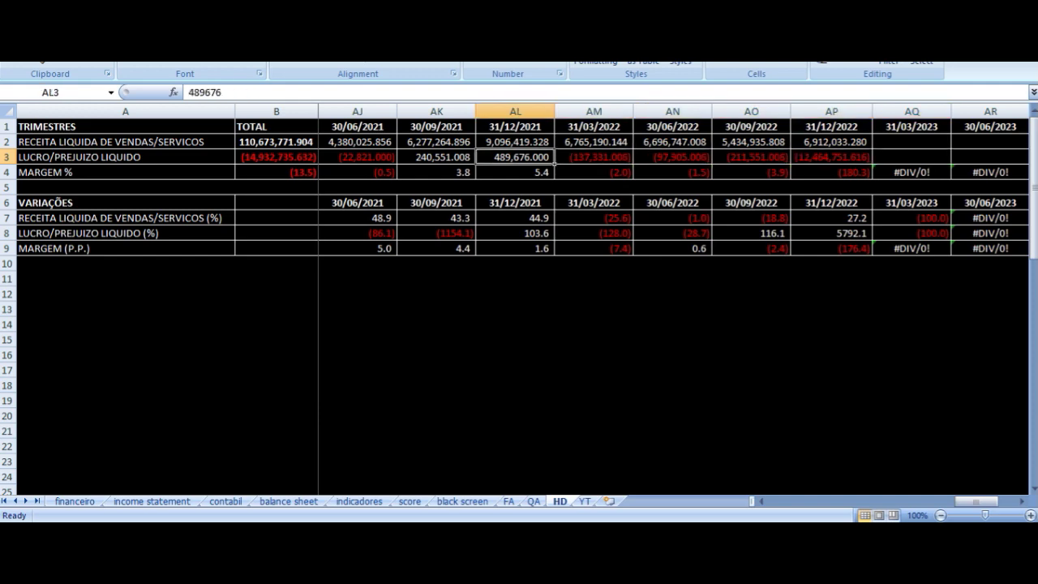
key("Left")
key("Left")
key("Left")
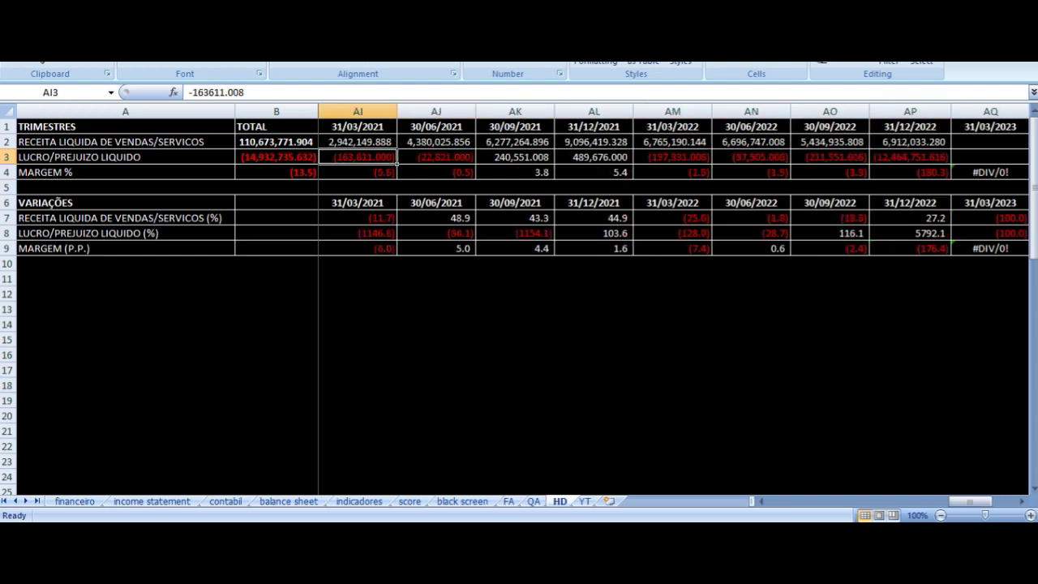
Step: Go down to the SEMESTRES table and view its half-year revenue, profit/loss, margin and variation rows
key("Down")
key("Down")
key("Down")
key("Down")
key("Down")
key("Down")
key("Down")
key("Down")
key("Down")
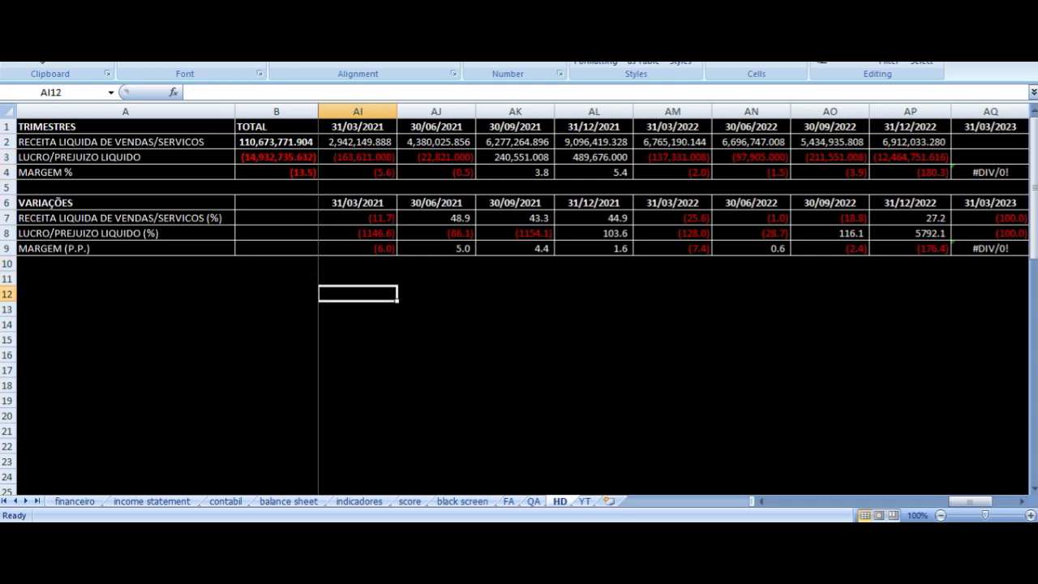
key("Home")
key("ctrl+Down")
key("Down")
key("Down")
key("Down")
key("Down")
key("Down")
key("Down")
key("Down")
key("Down")
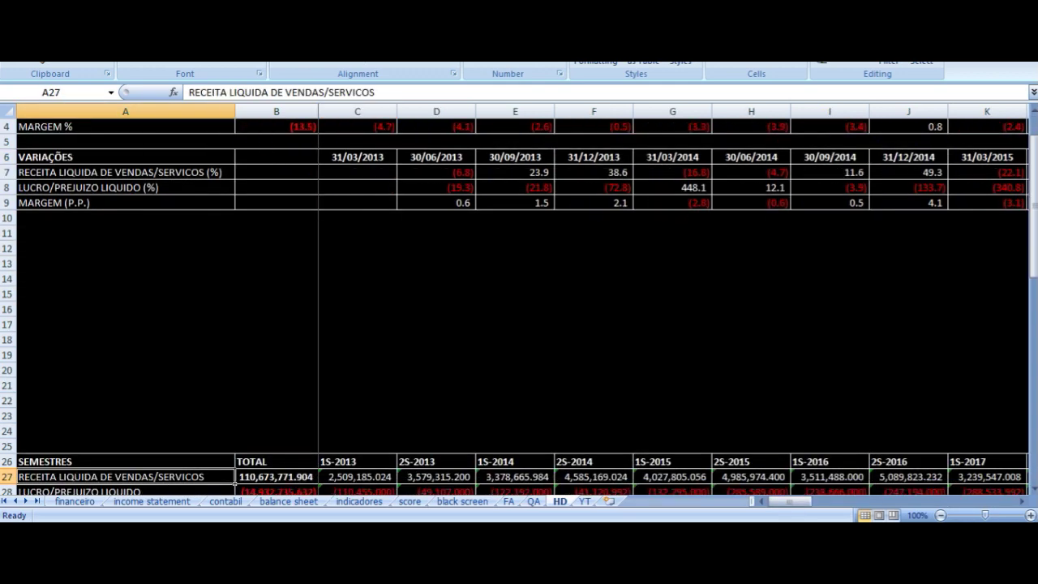
key("Down")
key("Down")
key("Down")
key("Down")
key("Down")
key("Down")
key("Down")
key("Down")
key("Down")
key("Down")
key("Up")
key("Up")
key("Up")
key("Up")
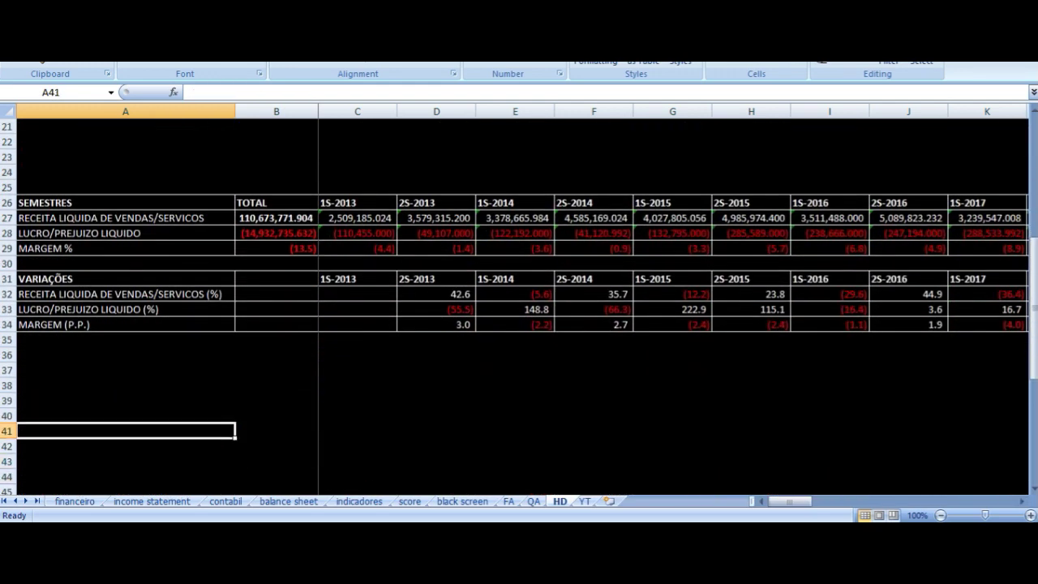
Step: Go down to the ANOS table and check the total and the first annual values in the net revenue row
key("ctrl+Down")
key("Down")
key("Down")
key("Down")
key("Down")
key("Down")
key("Down")
key("Down")
key("Down")
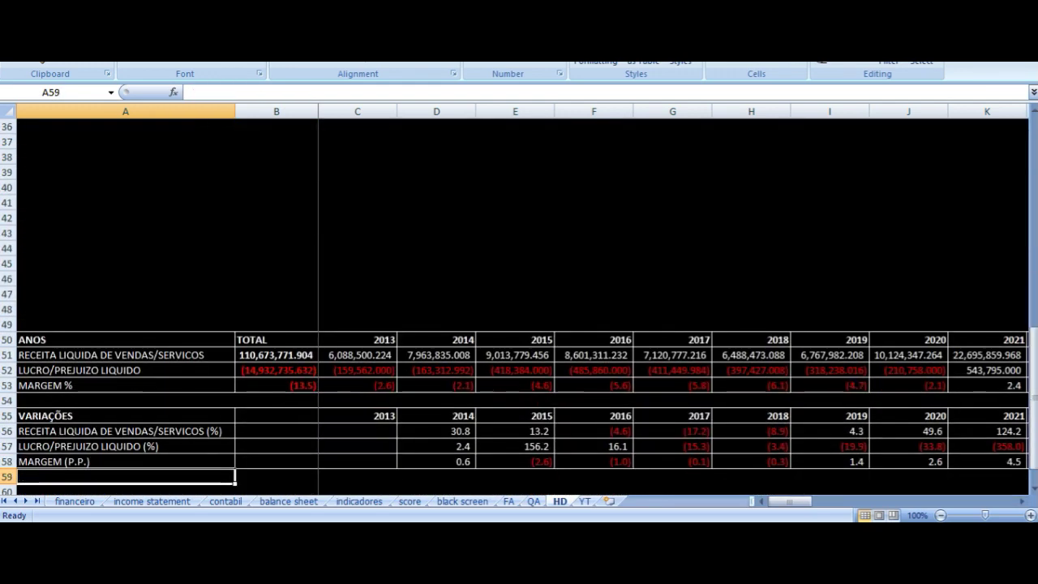
key("Up")
key("Up")
key("Up")
key("Up")
key("Up")
key("Up")
key("Up")
key("Right")
key("Right")
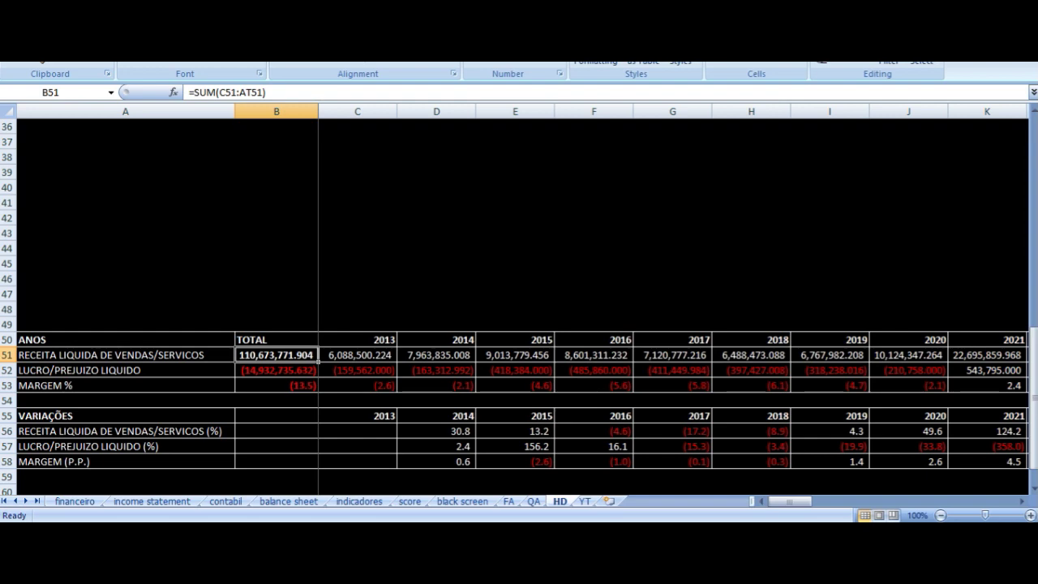
key("Right")
key("Right")
key("Left")
key("Left")
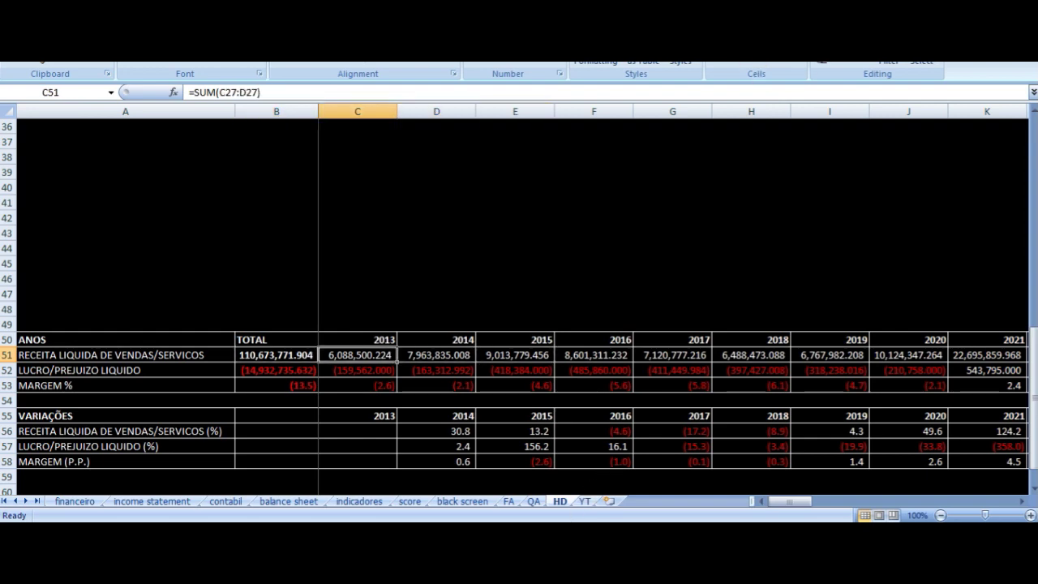
Step: Review the annual net revenue for 2013, 2014 and 2015 against their year headings in the ANOS table
key("alt+Tab")
key("Up")
key("Down")
key("Right")
key("Up")
key("Down")
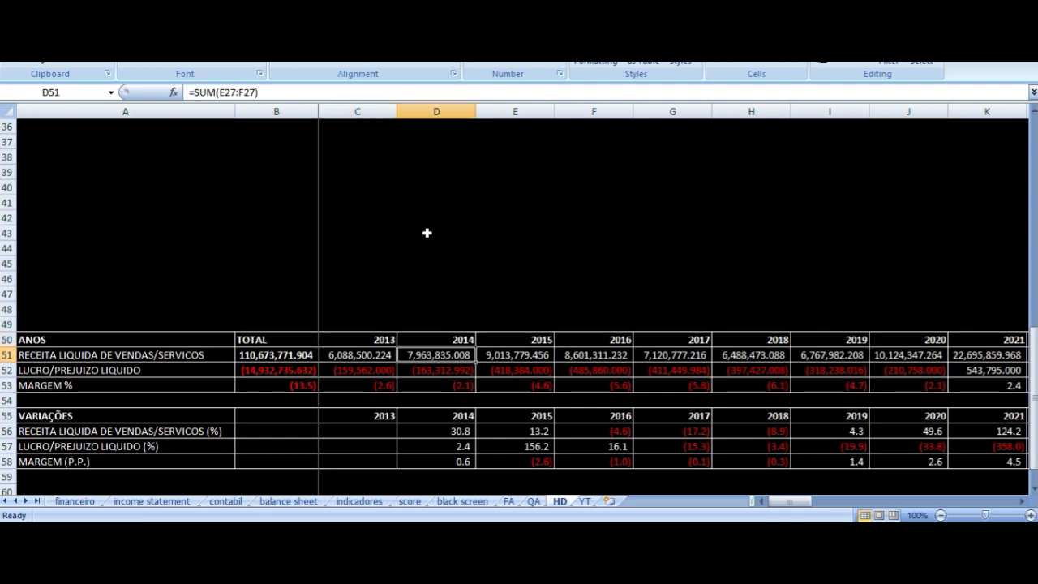
key("Right")
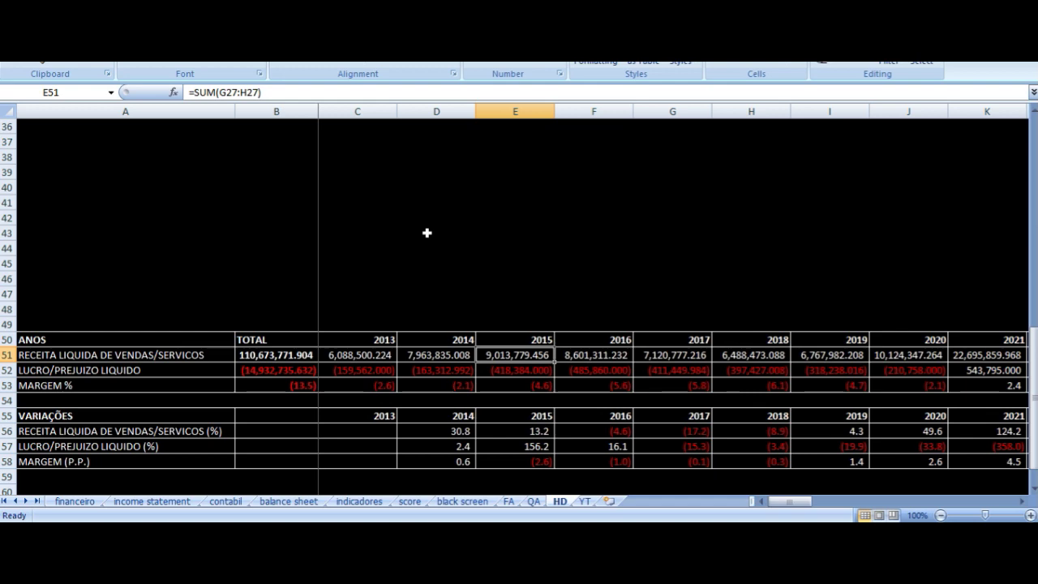
Step: Review the annual net profit/loss from 2013 through 2020 in the ANOS table
key("Down")
key("Left")
key("Left")
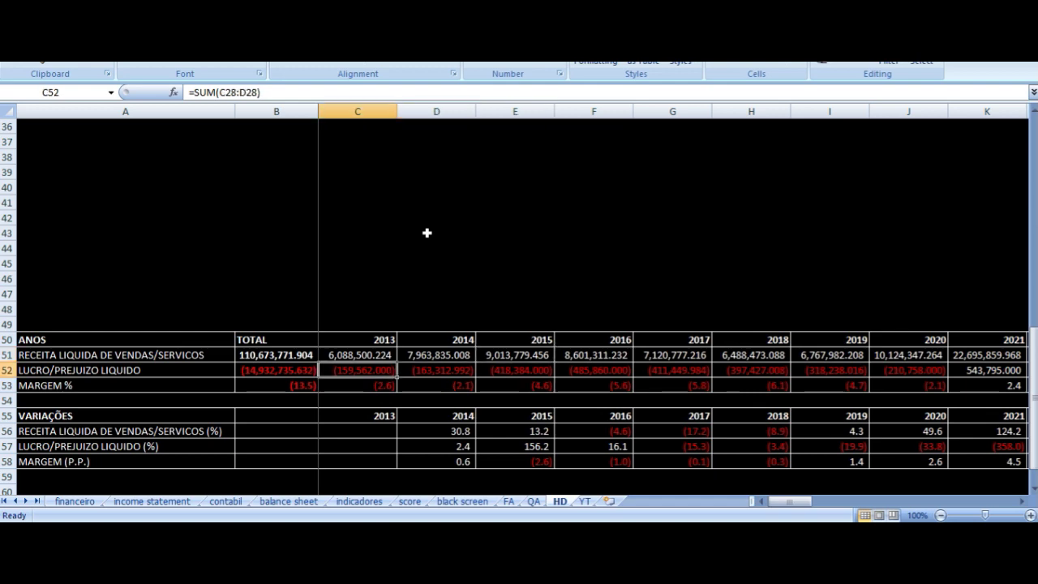
key("Right")
key("Right")
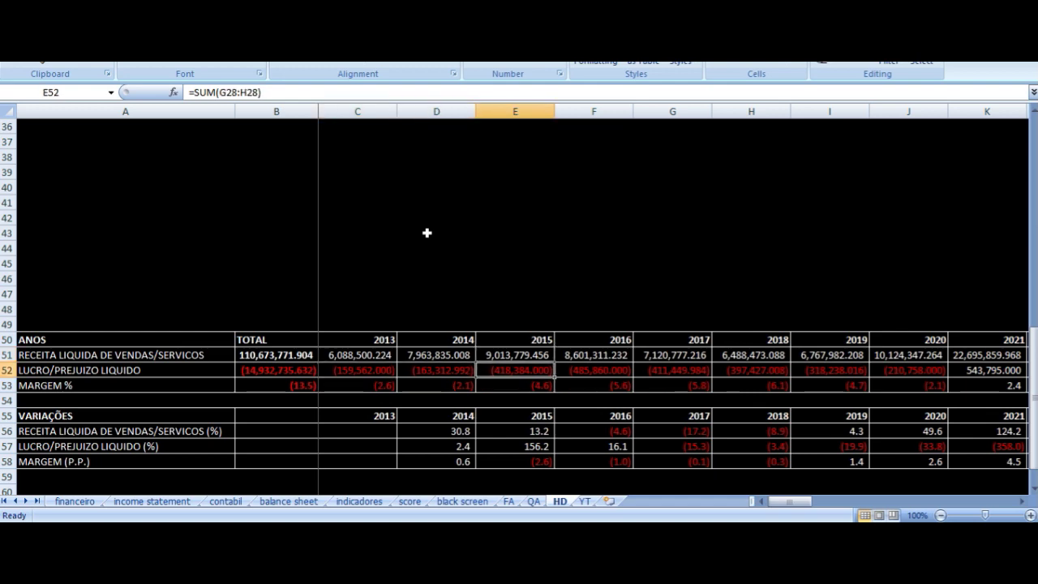
key("Right")
key("Right")
key("Right")
key("Right")
key("Right")
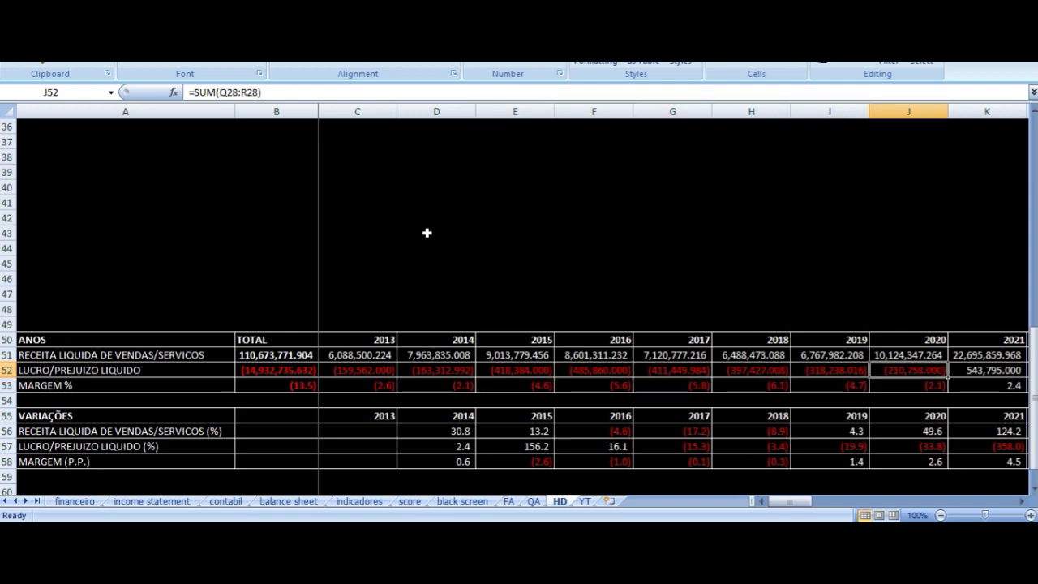
Step: Go back over the annual net profit/loss values from 2020 to earlier years and compare them with the AMER3 price chart on Yahoo Finance
key("Left")
key("Left")
key("Left")
key("Left")
key("Left")
key("Left")
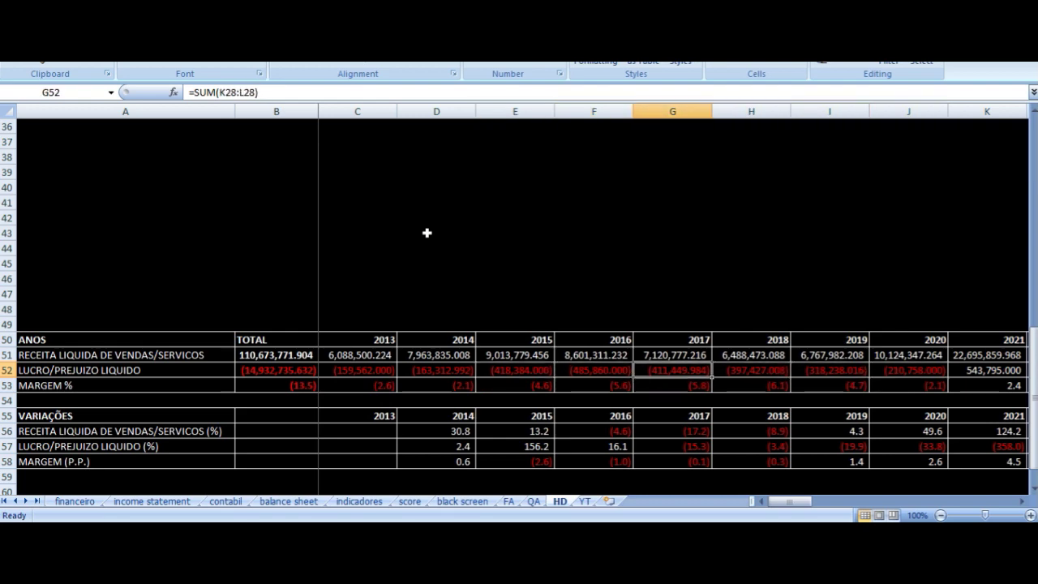
key("Right")
key("Right")
key("Right")
key("Right")
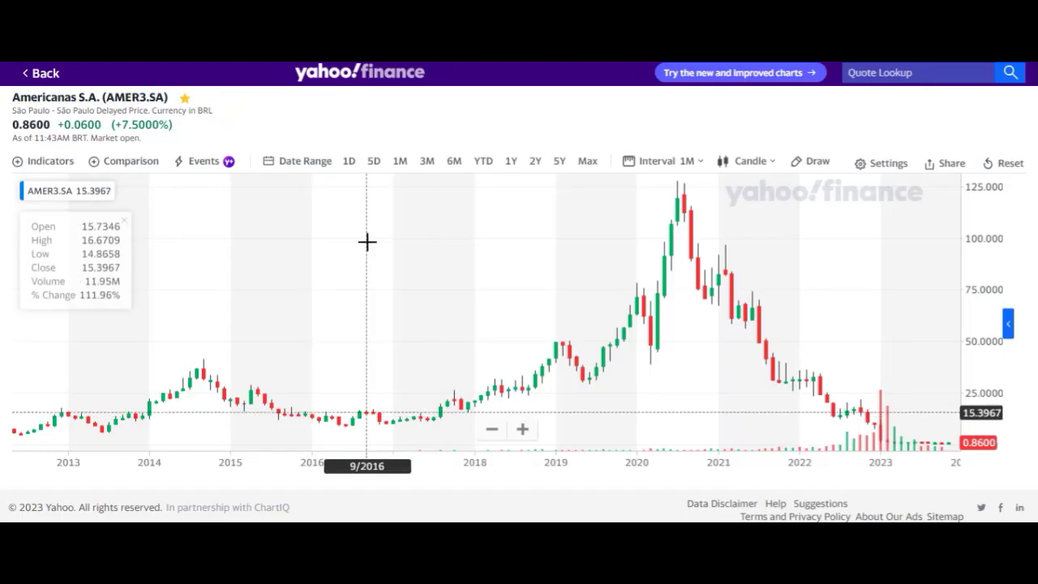
scroll(623, 269, "up", 3)
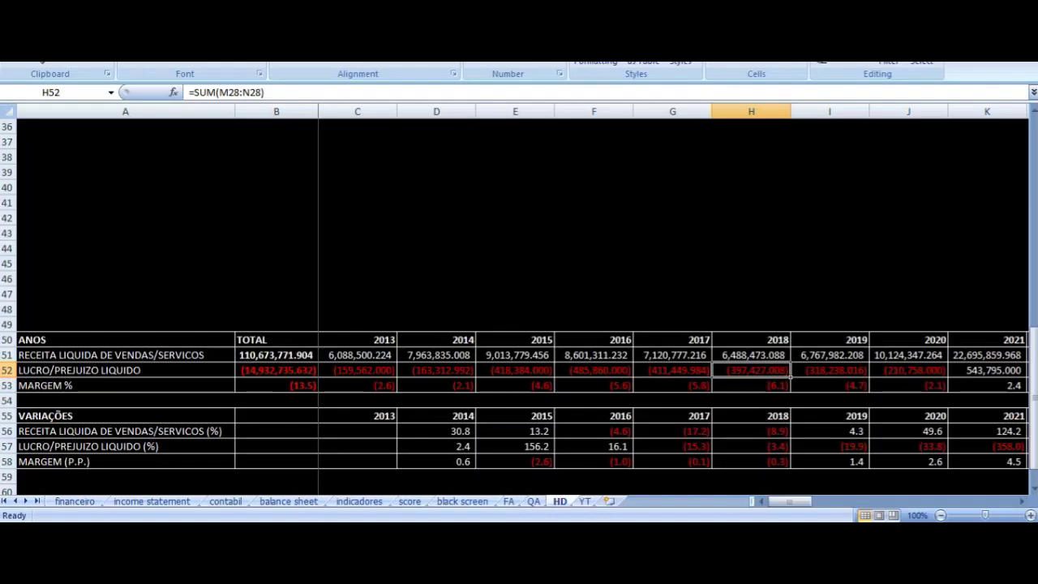
Step: Compare the 2016 and 2017 net revenue in the ANOS table with the AMER3 price chart for that period
left_click(662, 354)
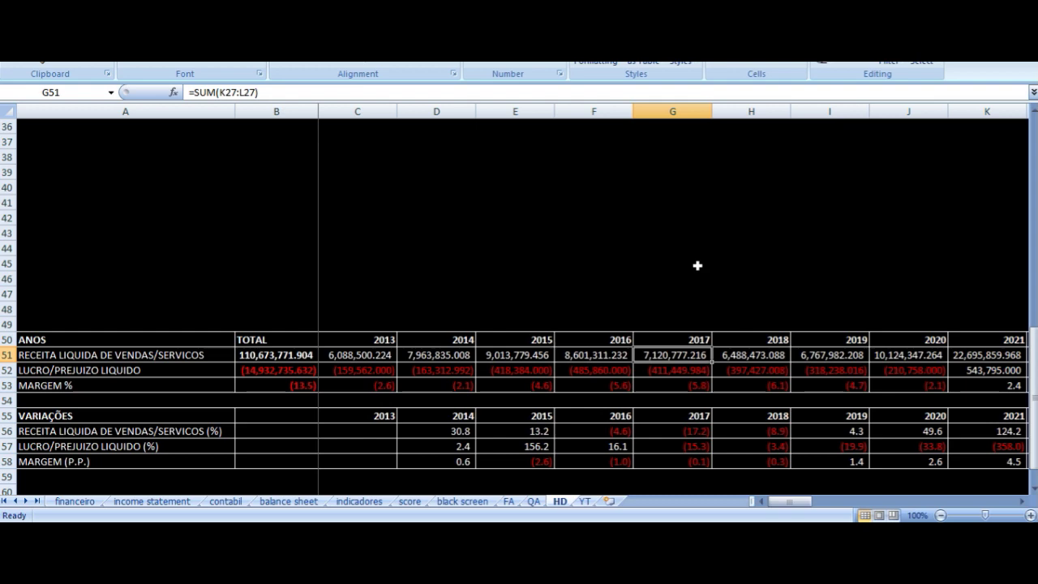
scroll(697, 265, "down", 1)
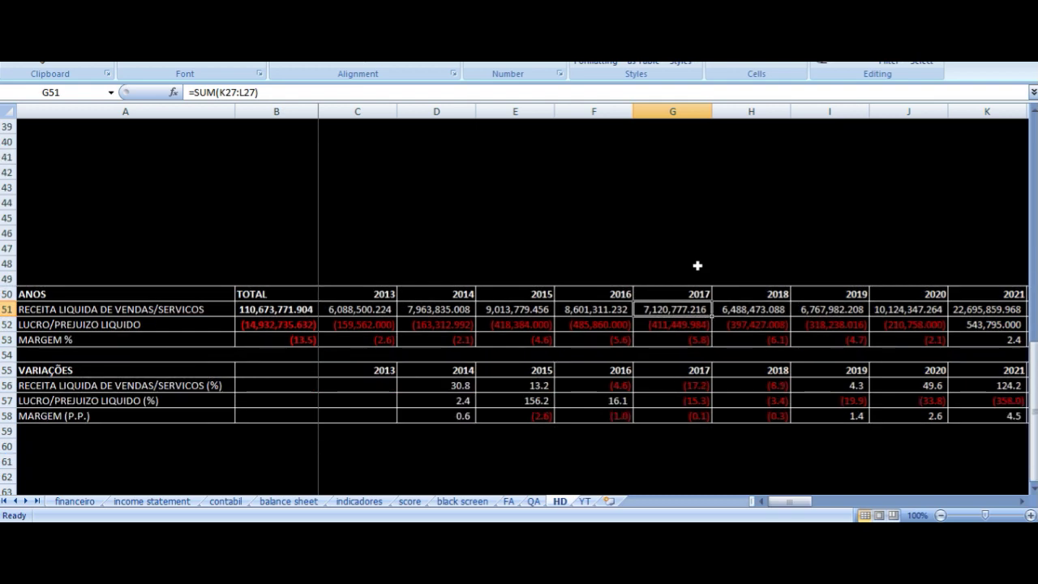
key("Left")
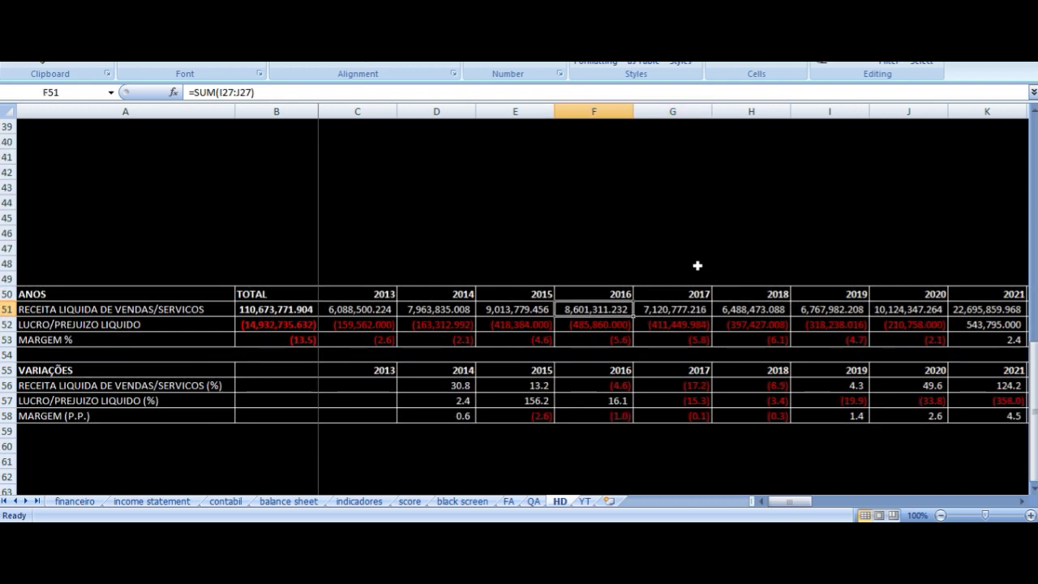
key("Right")
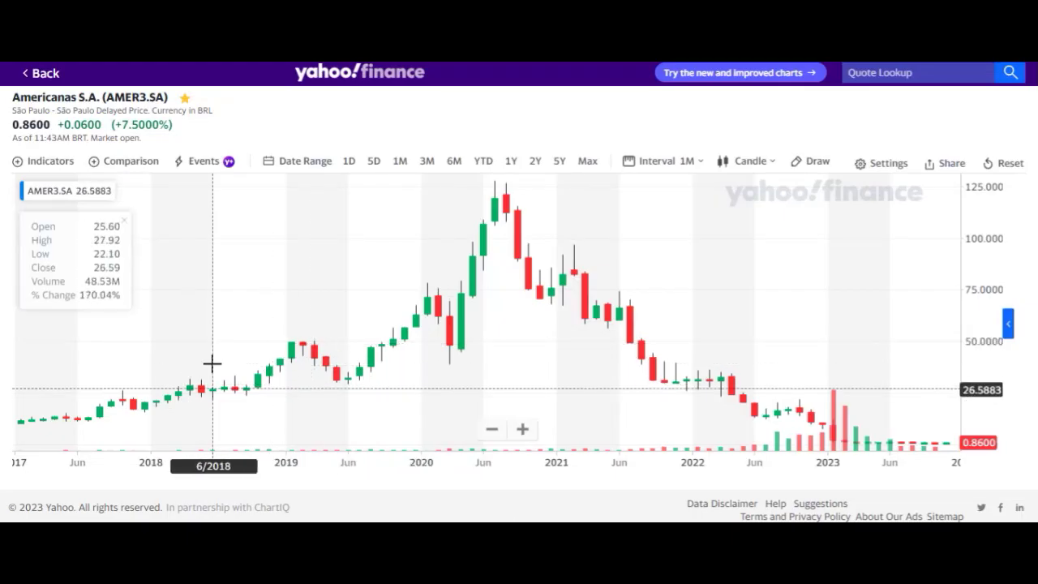
scroll(210, 364, "down", 3)
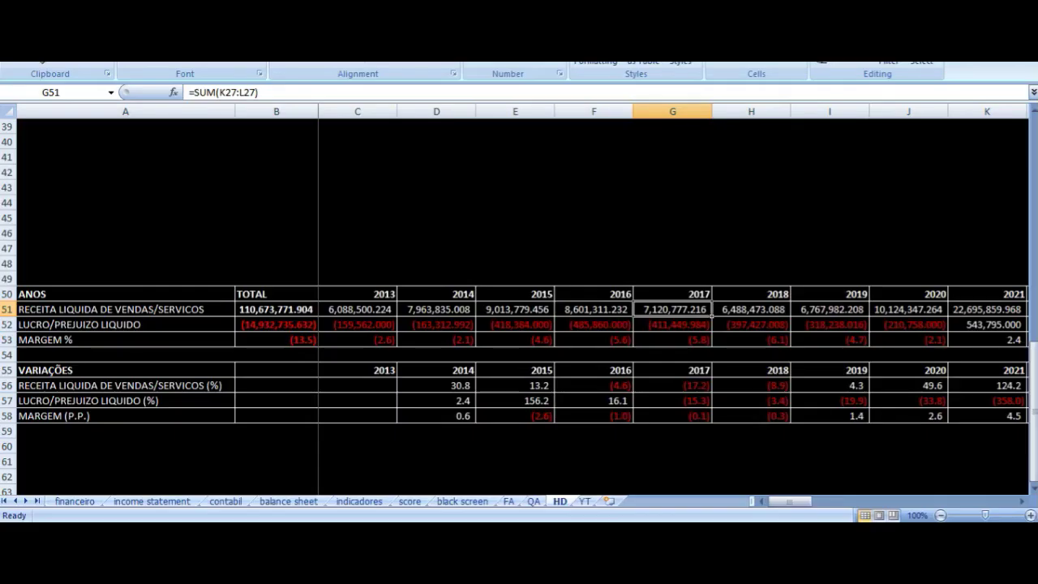
Step: Check the 2018 net revenue, profit/loss and margin in the ANOS table, and move on to the 2019 net revenue
key("Right")
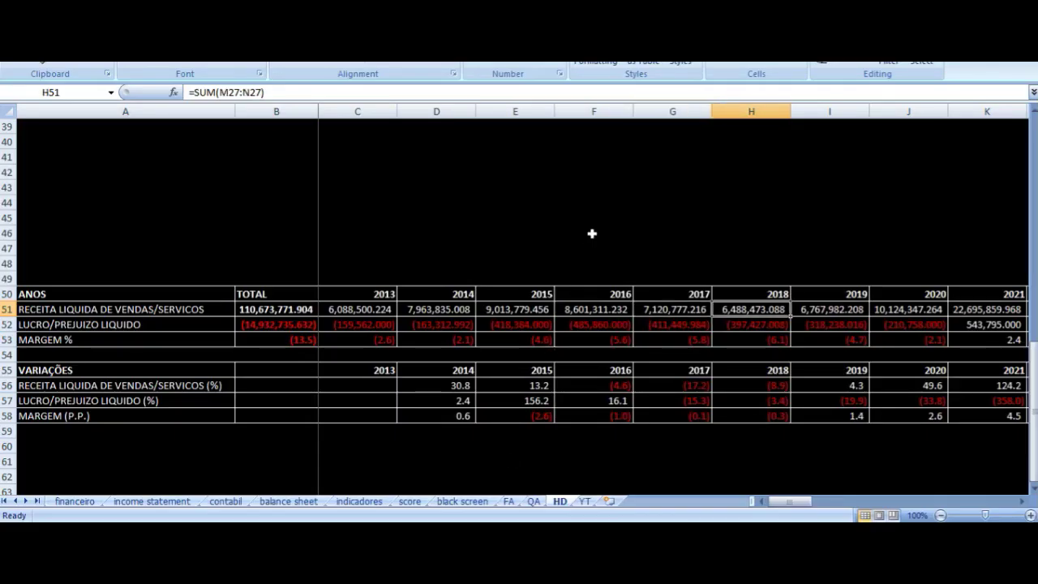
key("Down")
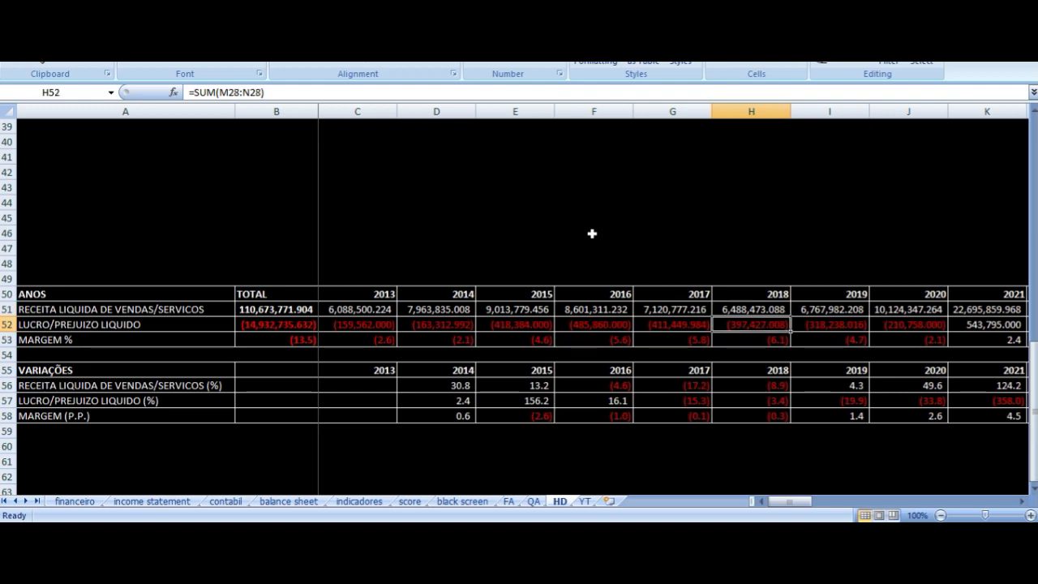
key("Down")
key("Up")
key("Up")
key("Right")
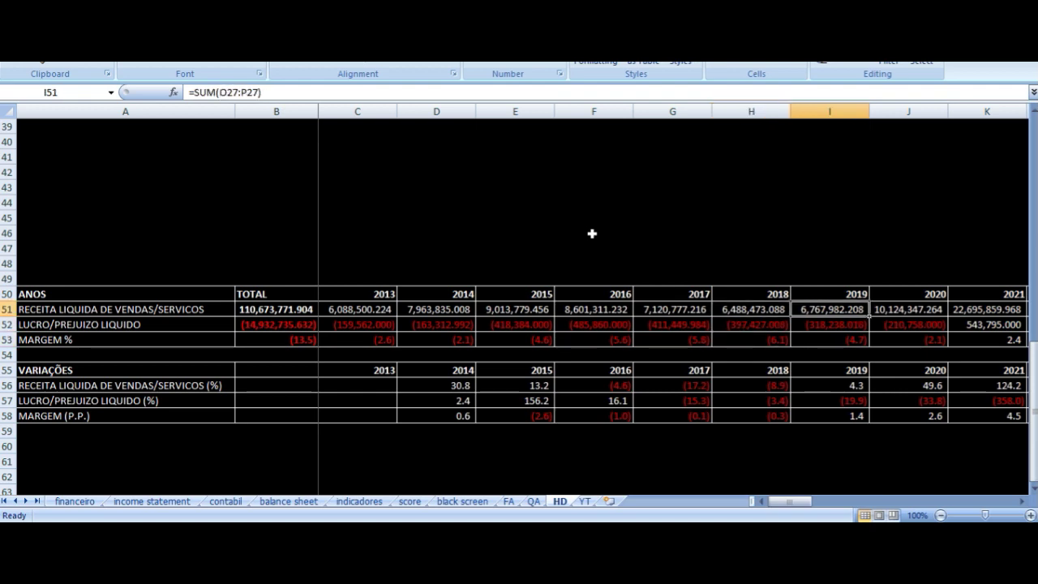
Step: Compare the net revenue from 2019 through 2021 and check the 2020 profit/loss and margin
key("Right")
key("Right")
key("Left")
key("Left")
key("Right")
key("Down")
key("Down")
key("Up")
key("Up")
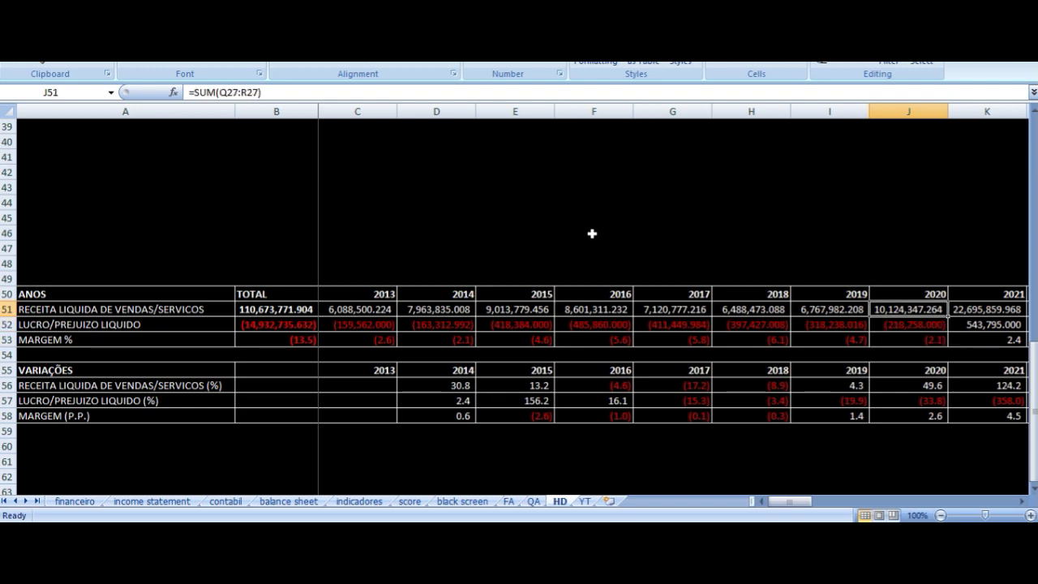
Step: Go over the 2018 to 2021 net revenue again and check the 2021 net profit/loss
key("Left")
key("Left")
key("Right")
key("Right")
key("Right")
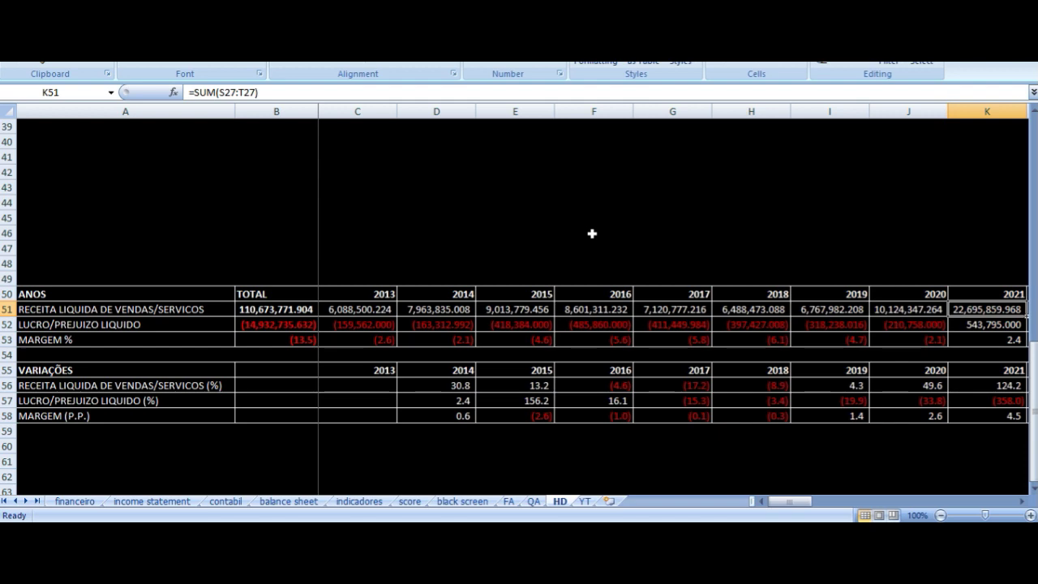
key("Down")
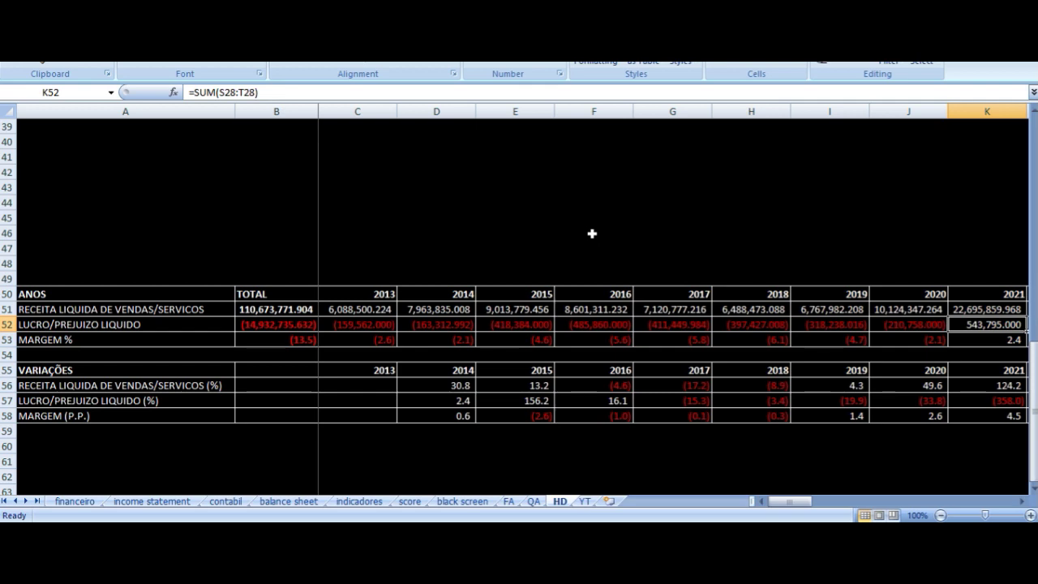
Step: Compare the 2022 net revenue with 2021 and check the 2022 net profit/loss
key("Right")
key("Up")
key("Down")
key("Up")
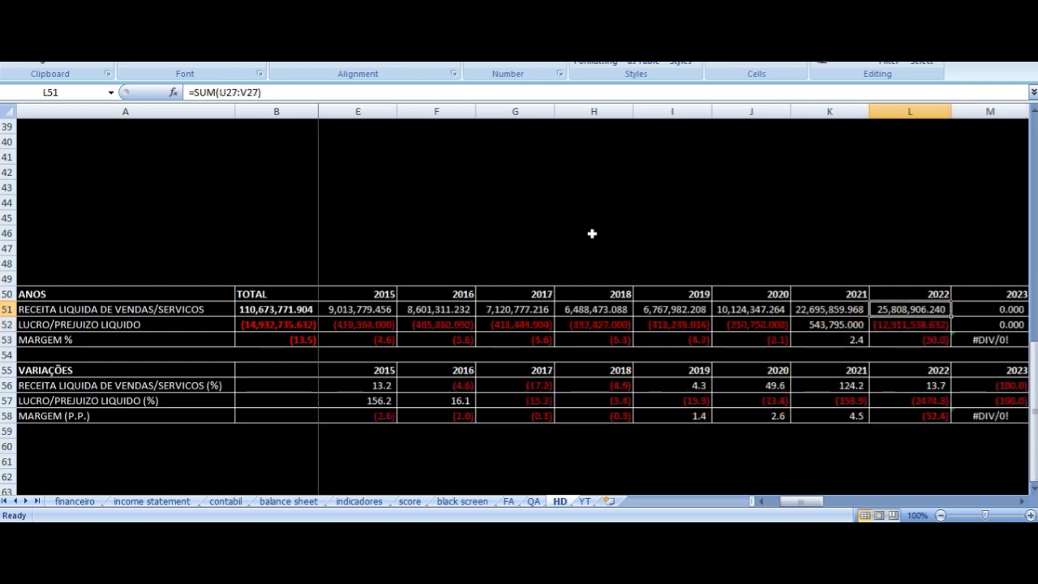
key("Left")
key("Right")
key("Down")
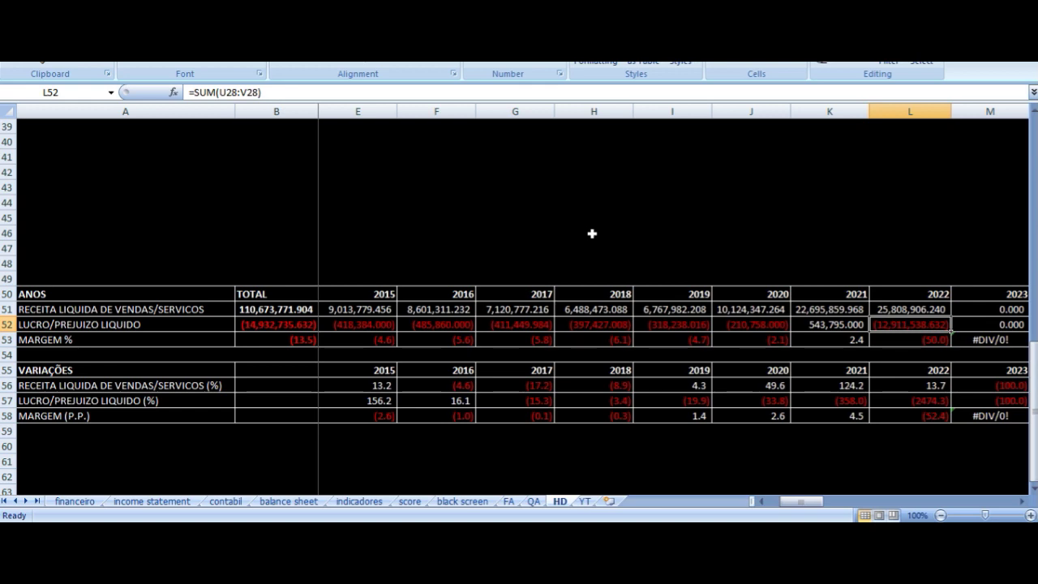
Step: Check the 2022 margin against its net revenue and view the 2023 column of the ANOS table
key("Down")
key("Up")
key("Up")
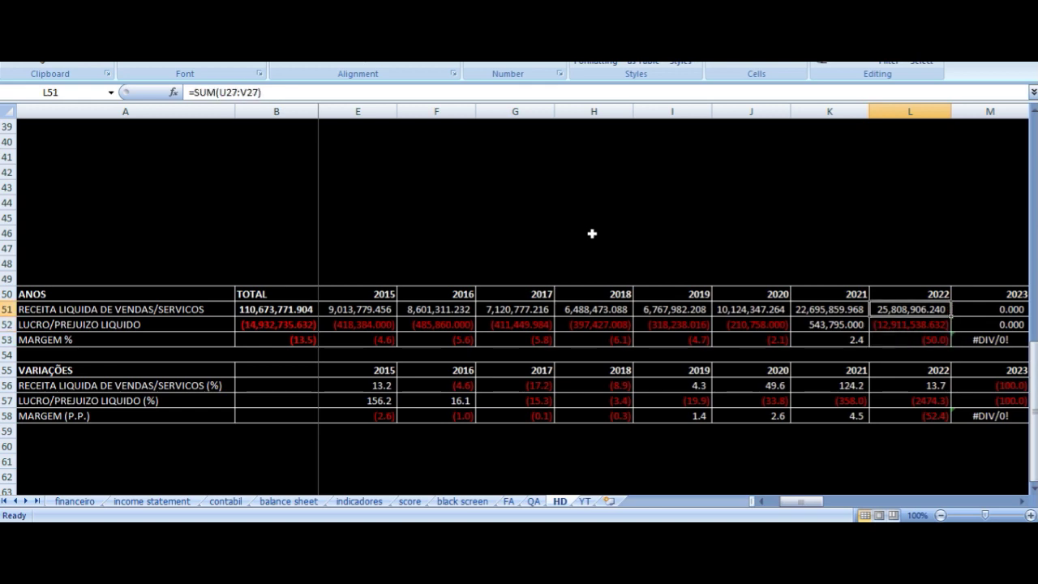
key("Right")
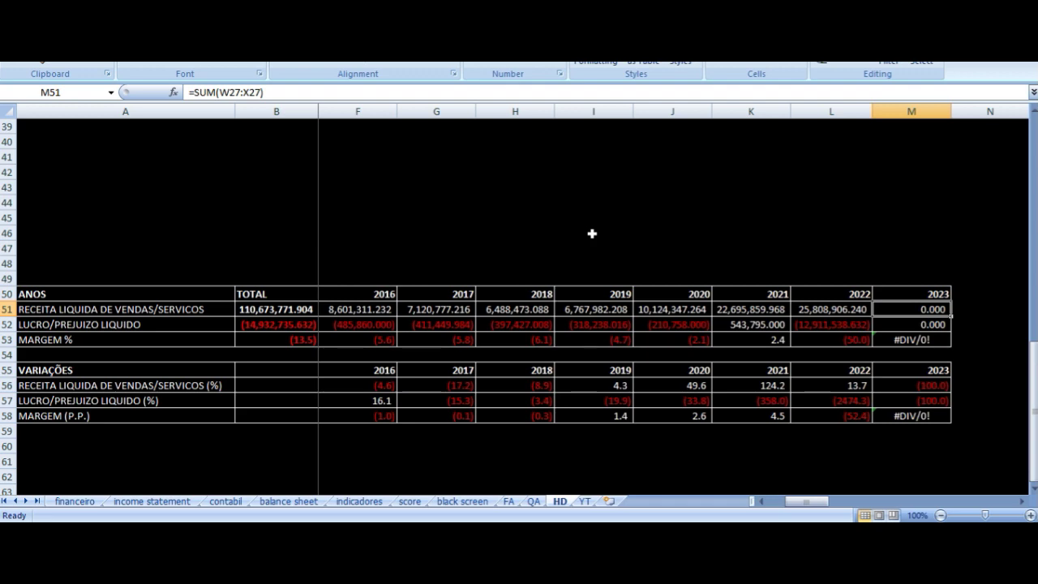
scroll(593, 278, "down", 1)
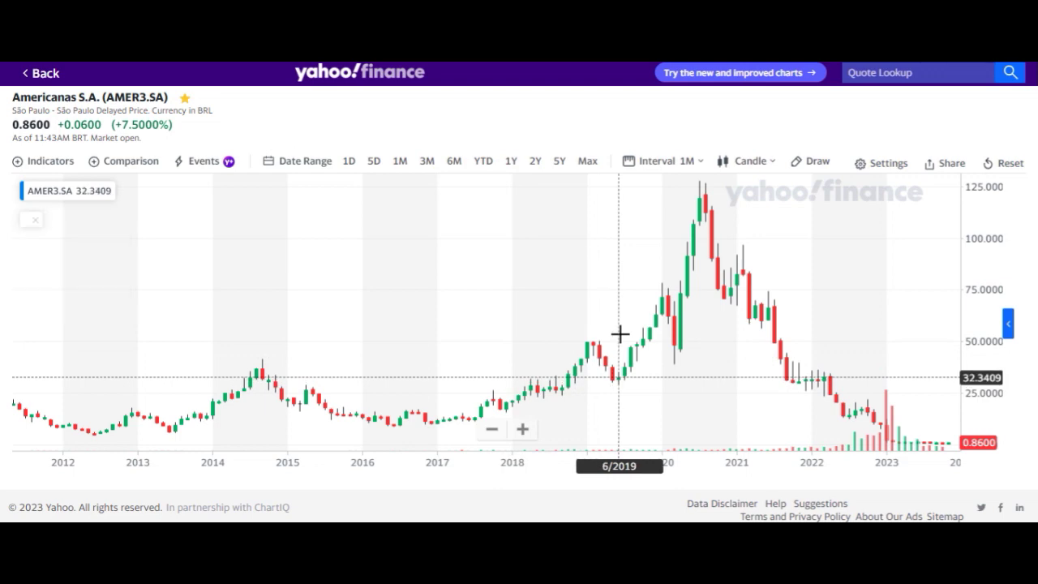
Step: Narrow the AMER3 price chart on Yahoo Finance to August 2021 onward with a 1 month interval
scroll(619, 334, "up", 3)
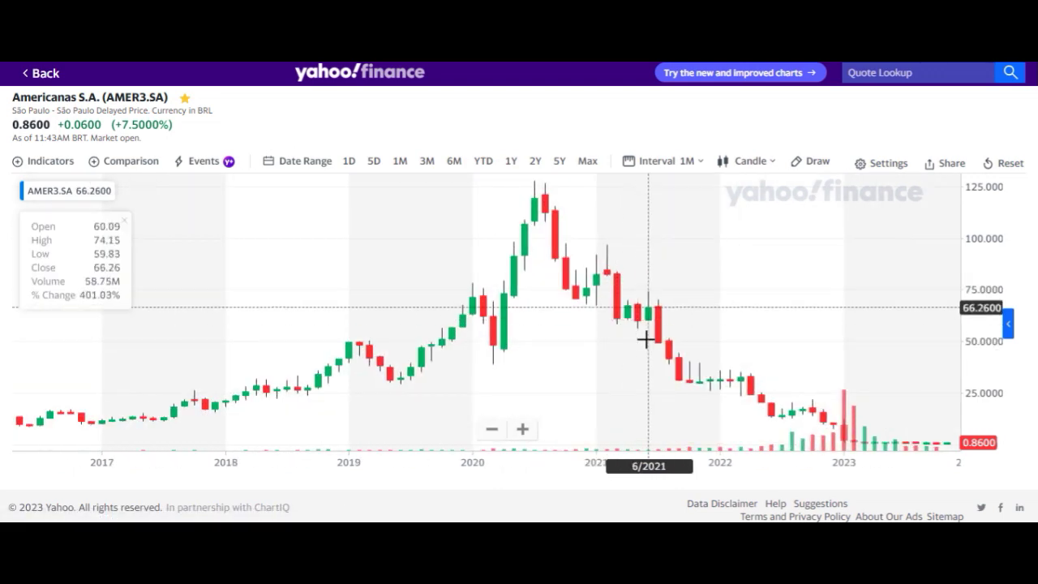
scroll(602, 341, "up", 3)
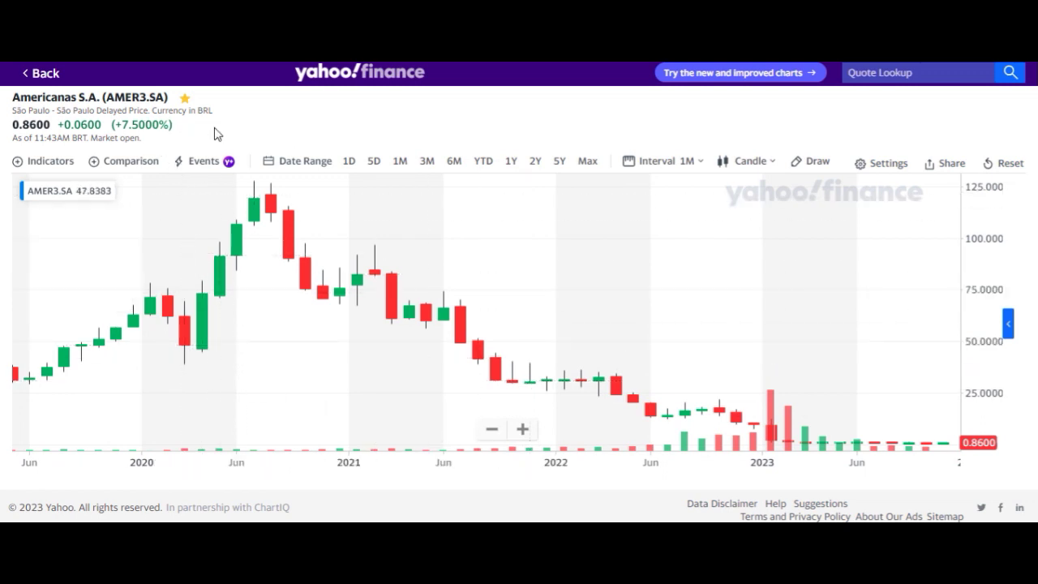
scroll(470, 235, "up", 5)
left_click(672, 164)
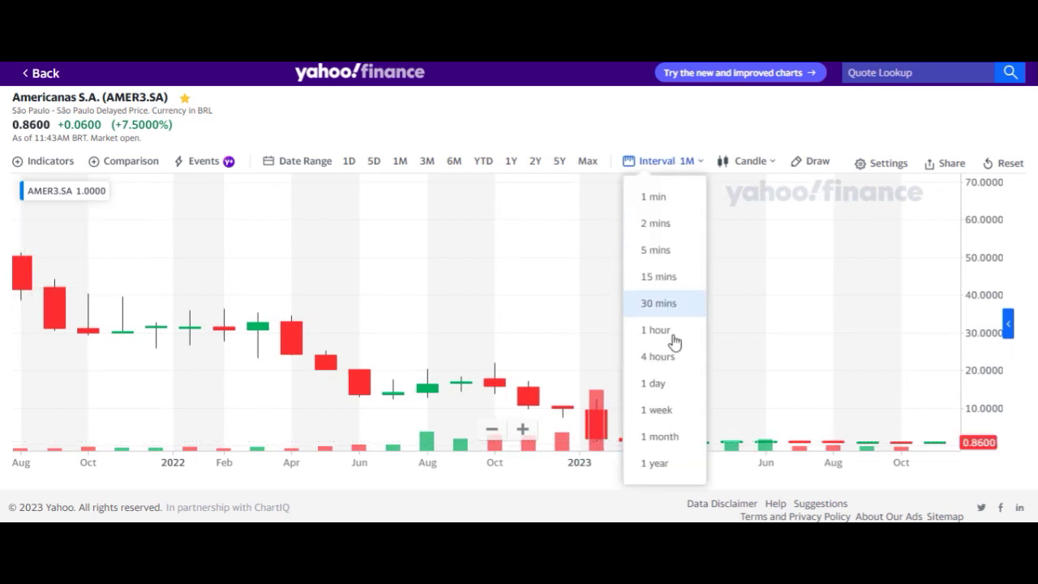
left_click(655, 437)
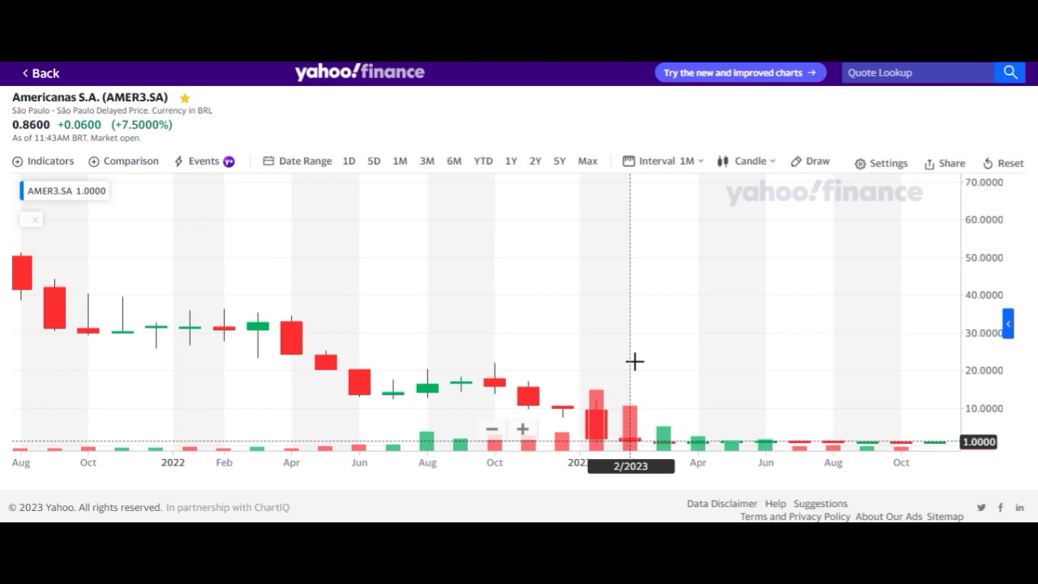
Step: Examine the 2023 monthly candles of AMER3 up close and return to a longer chart period
scroll(718, 386, "up", 5)
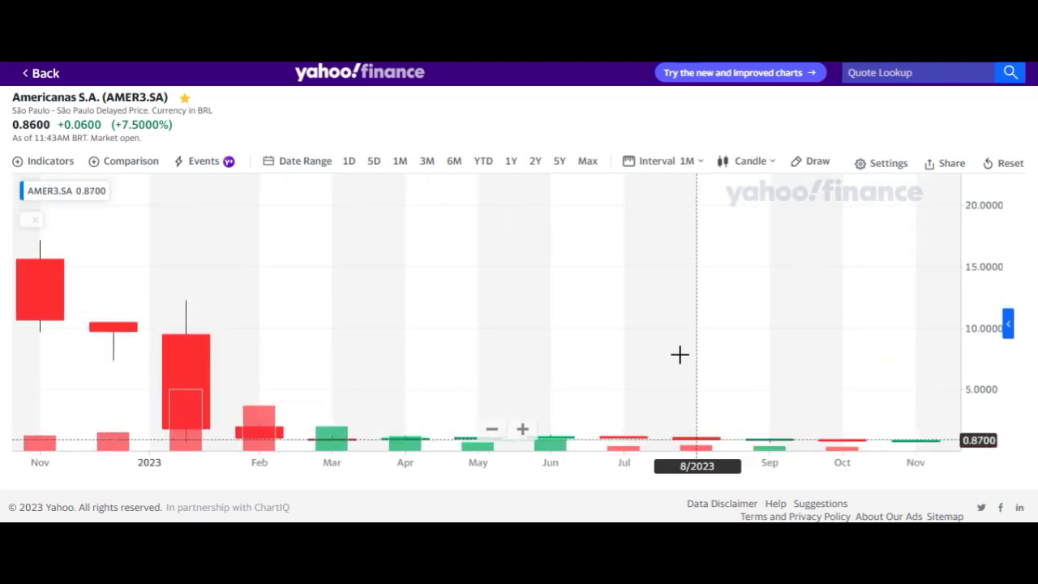
scroll(679, 354, "down", 5)
scroll(679, 354, "down", 3)
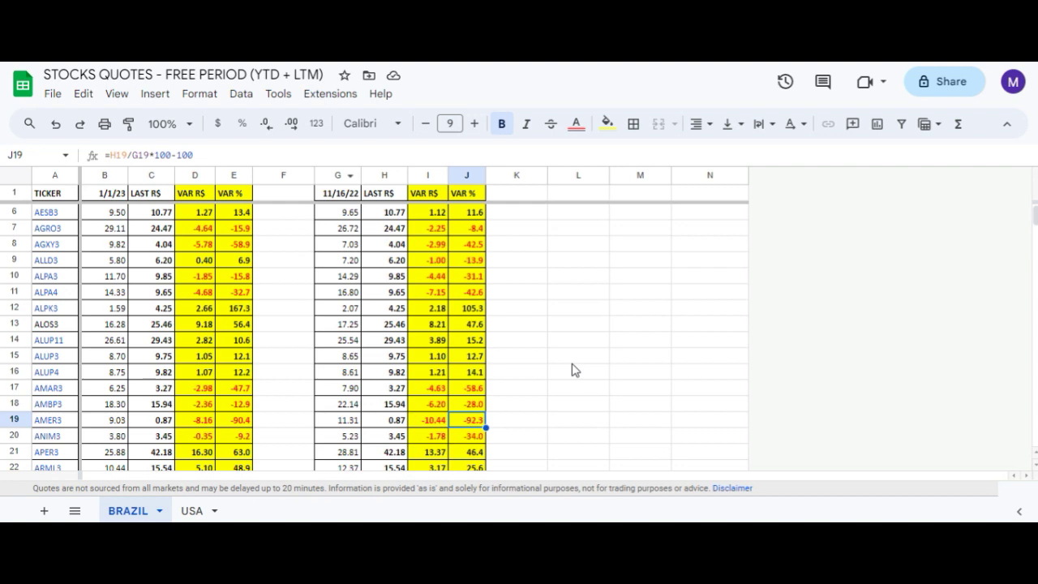
Step: Switch to the STOCKS QUOTES spreadsheet and review the AMER3 row from its last percentage variation back to the ticker
key("Left")
key("Left")
key("Left")
key("Left")
key("Left")
key("Left")
key("Left")
key("Left")
key("Left")
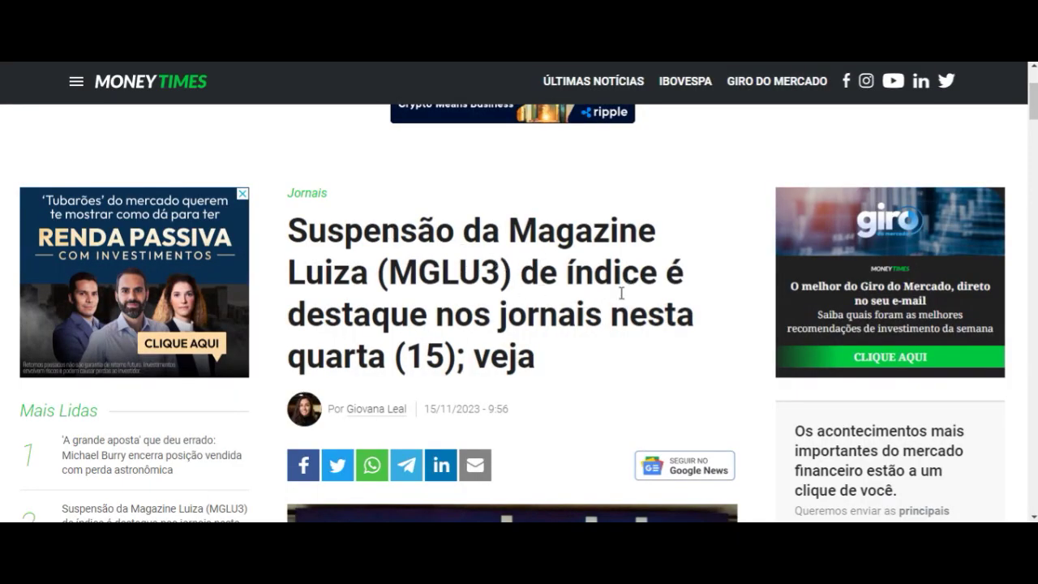
Step: Read the Money Times and Suno Notícias articles about Magazine Luiza (MGLU3) accounting errors and the suspension request at B3
scroll(554, 328, "down", 7)
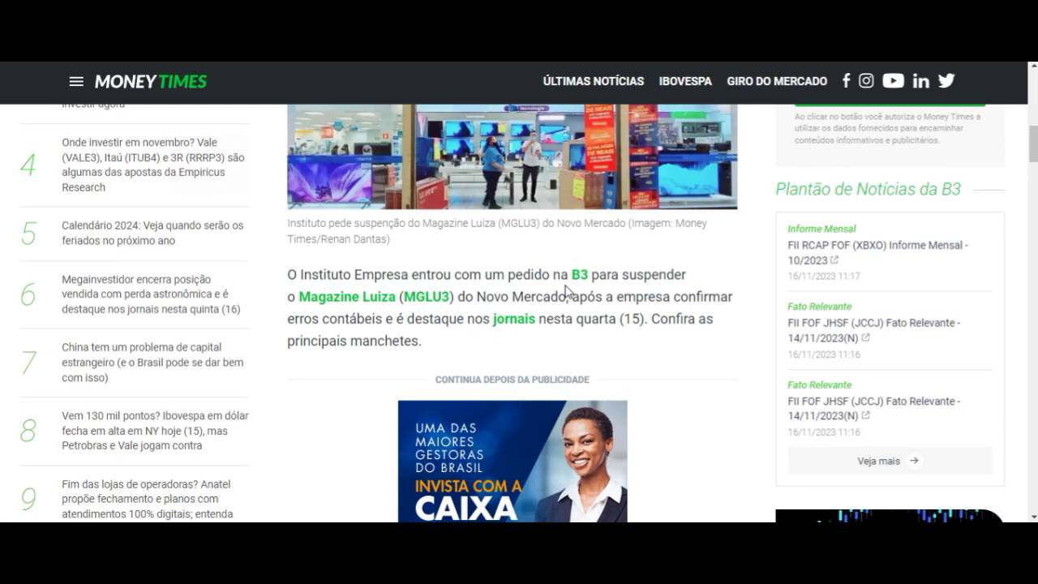
scroll(665, 292, "down", 1)
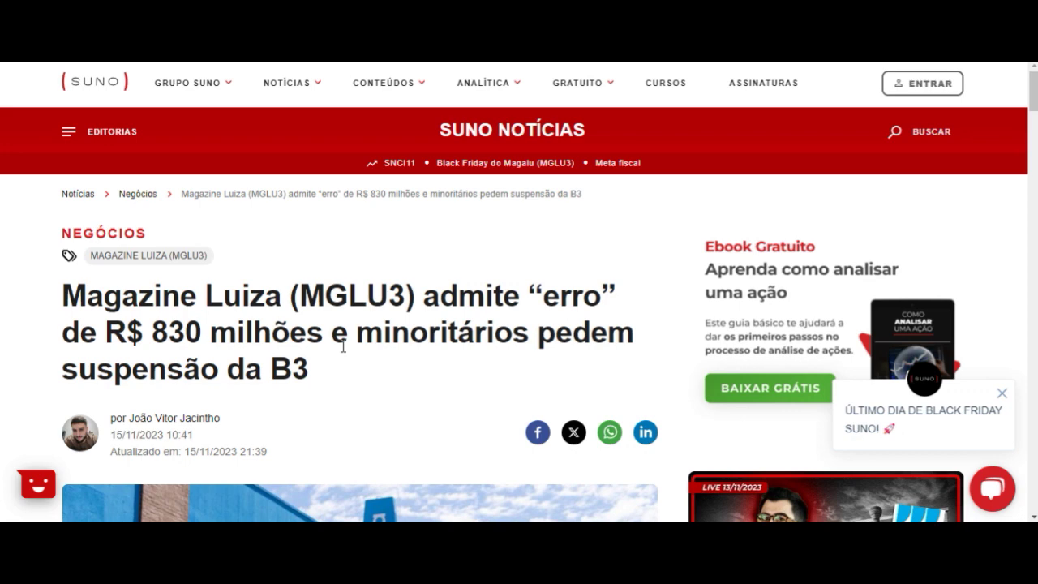
scroll(343, 346, "down", 2)
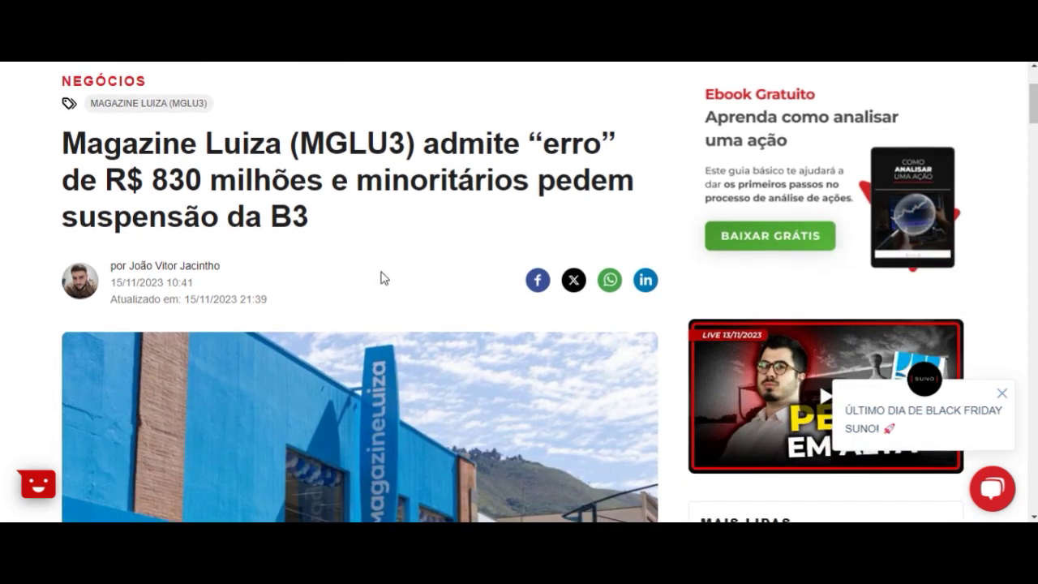
scroll(383, 278, "up", 2)
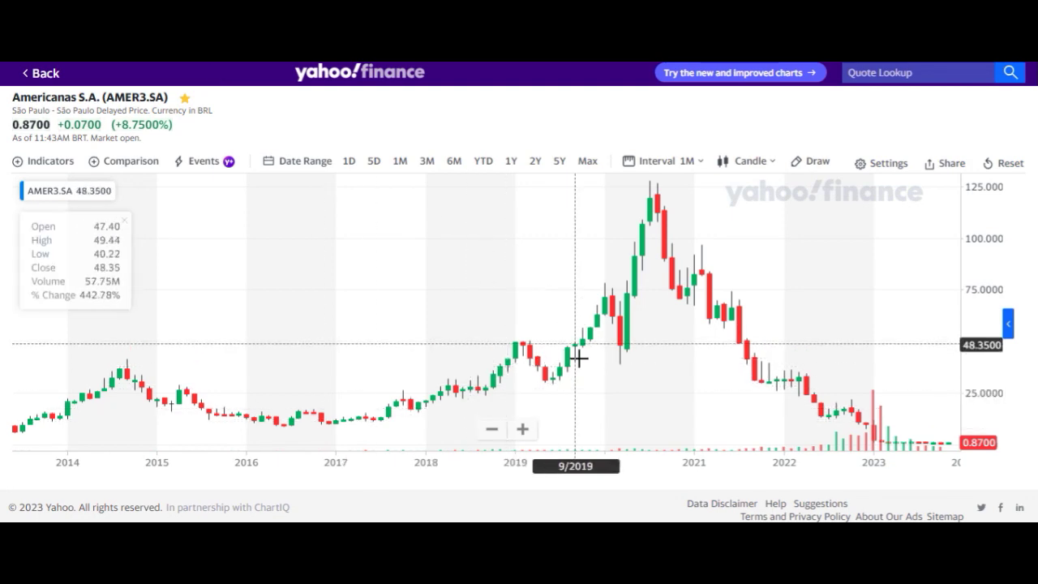
Step: Return to the AMER3 chart on Yahoo Finance and examine the price decline from the 2020 peak through 2023
scroll(578, 357, "up", 6)
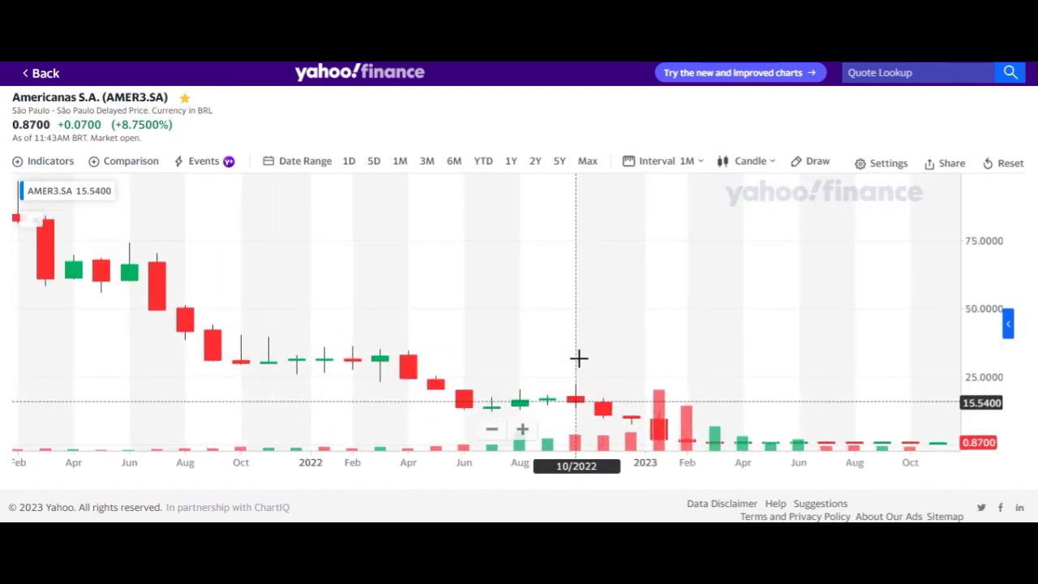
scroll(578, 356, "down", 4)
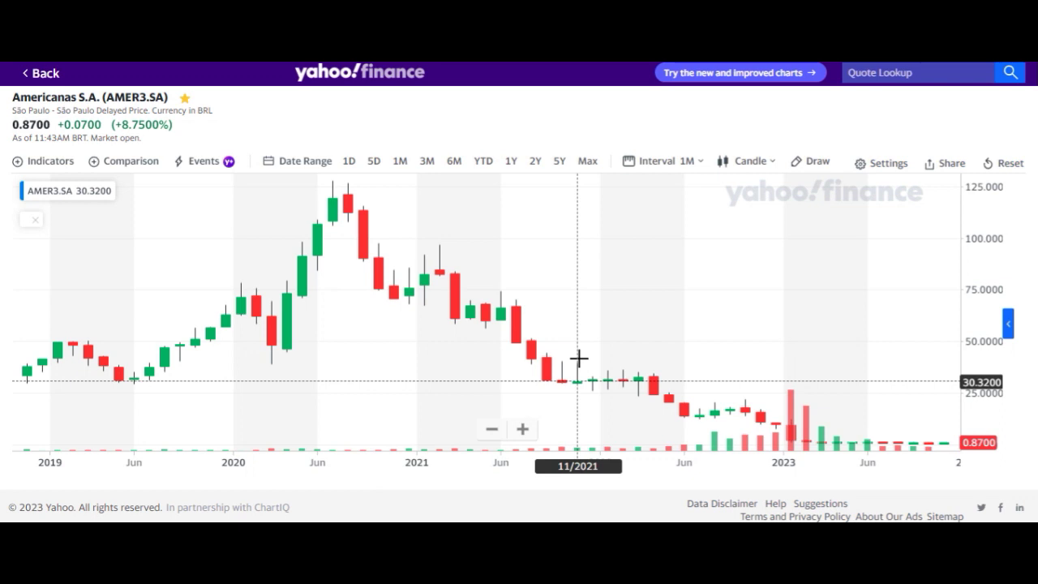
scroll(655, 364, "up", 3)
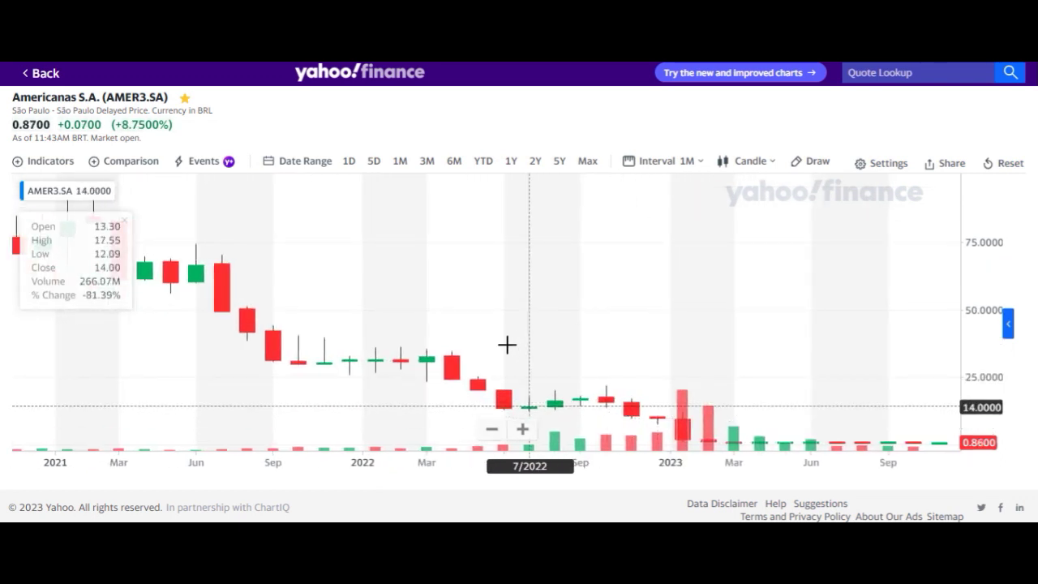
Step: Switch back to the Excel ANOS table, highlight the 2019–2021 revenue, profit/loss and margin, and check the 2017 net revenue
mouse_move(502, 535)
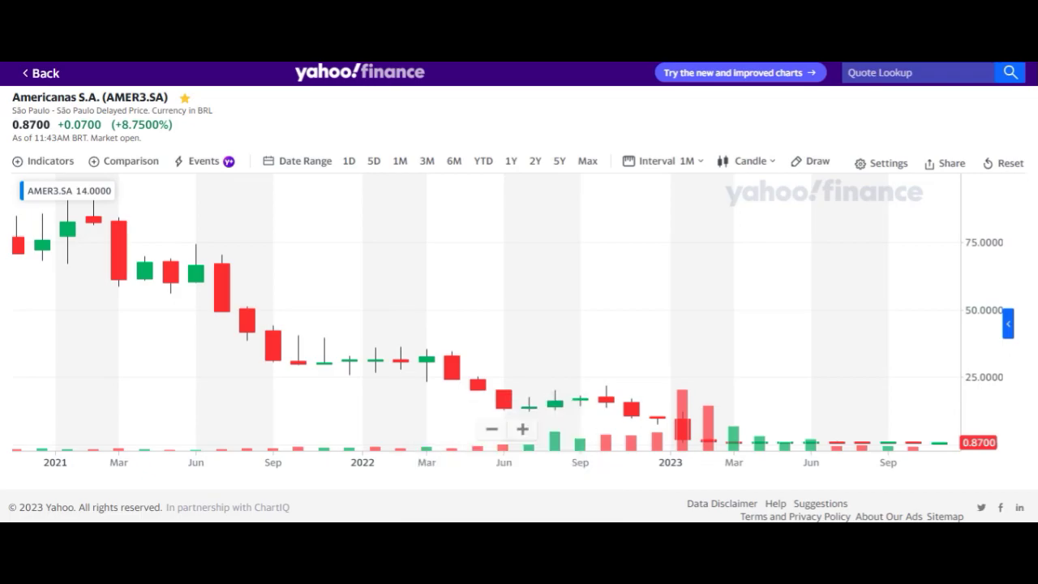
left_click(503, 487)
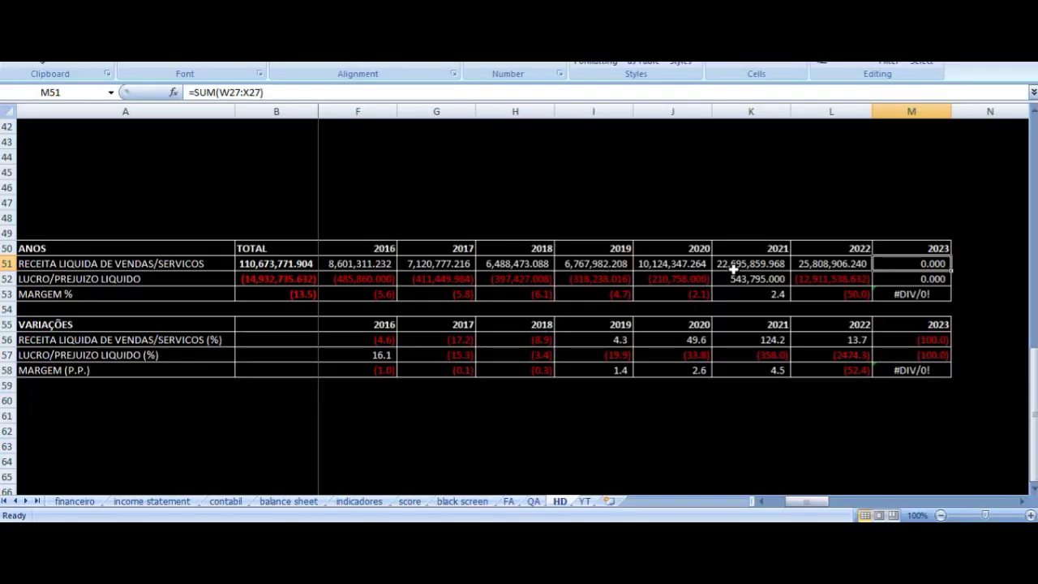
left_click_drag(732, 261, 625, 301)
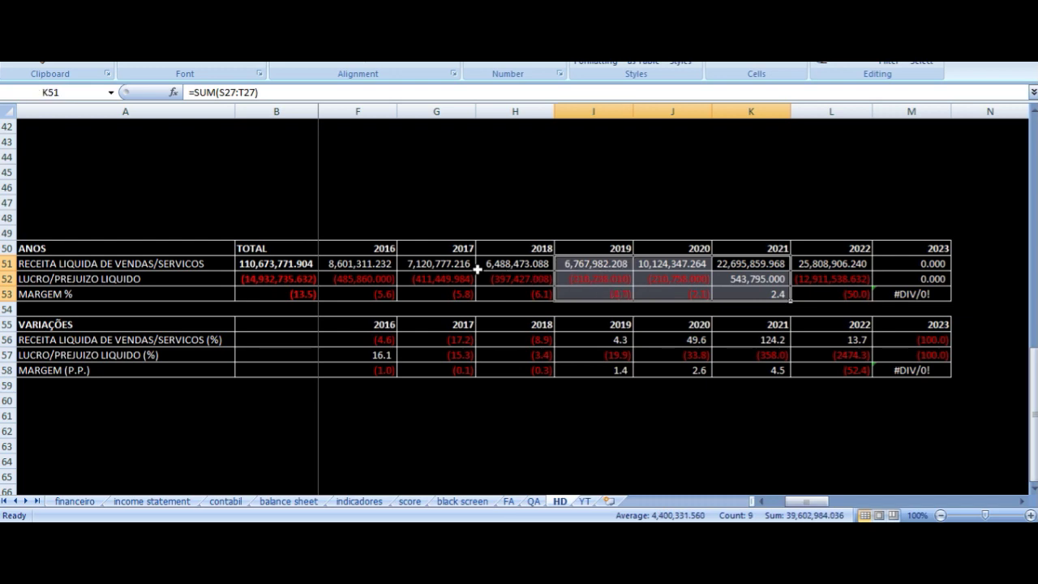
left_click(467, 264)
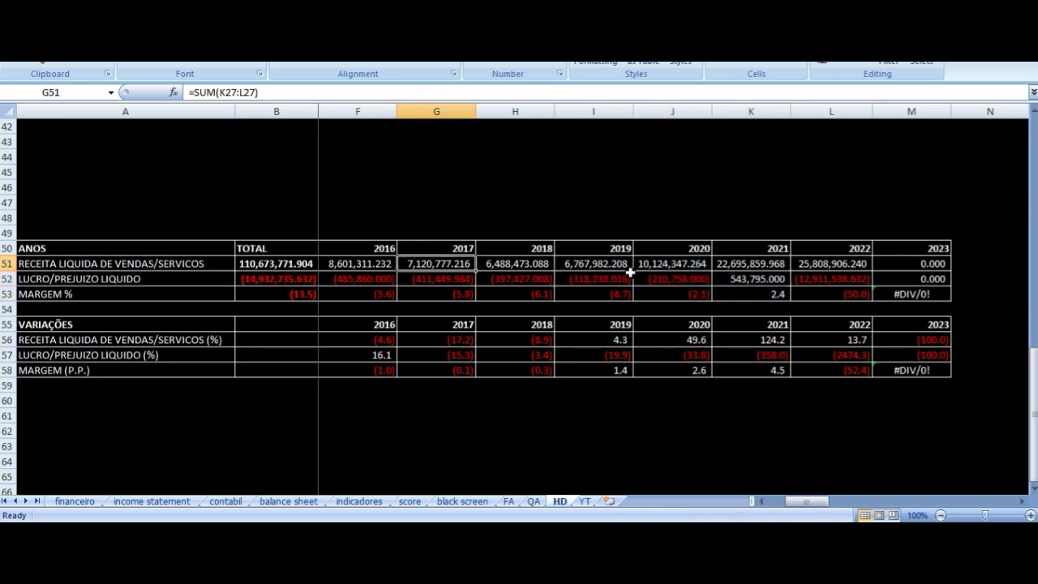